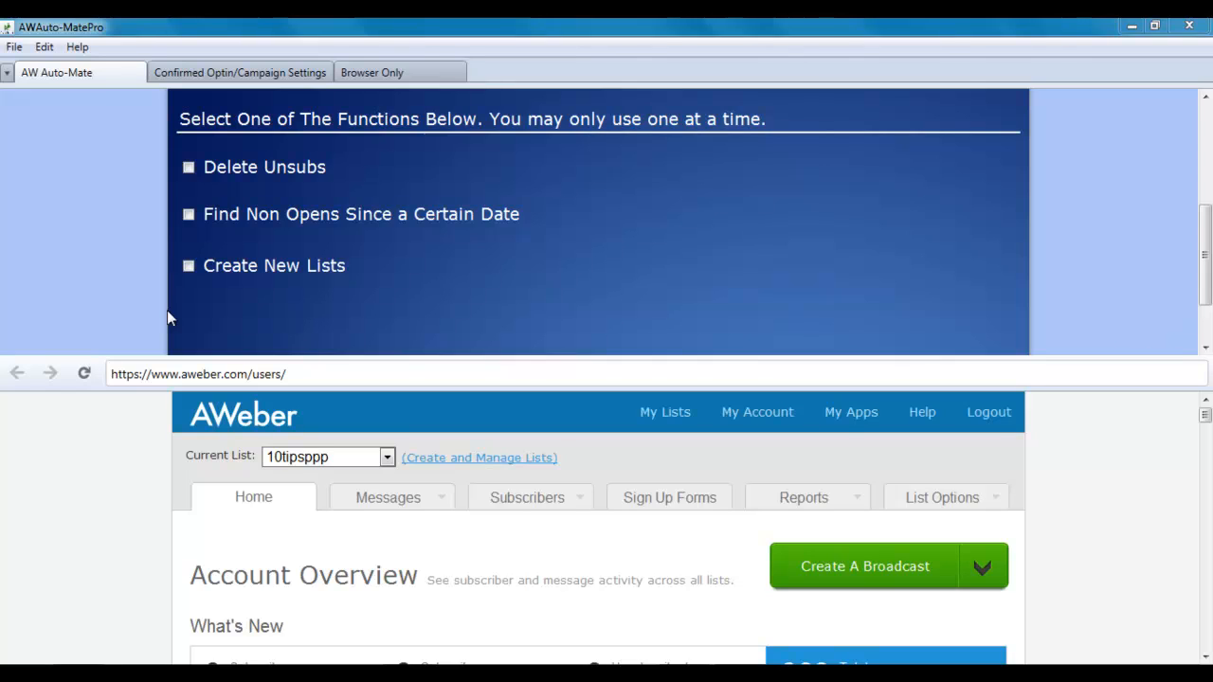
Enable the Create New Lists option and set the number of lists to 4.
left_click(187, 266)
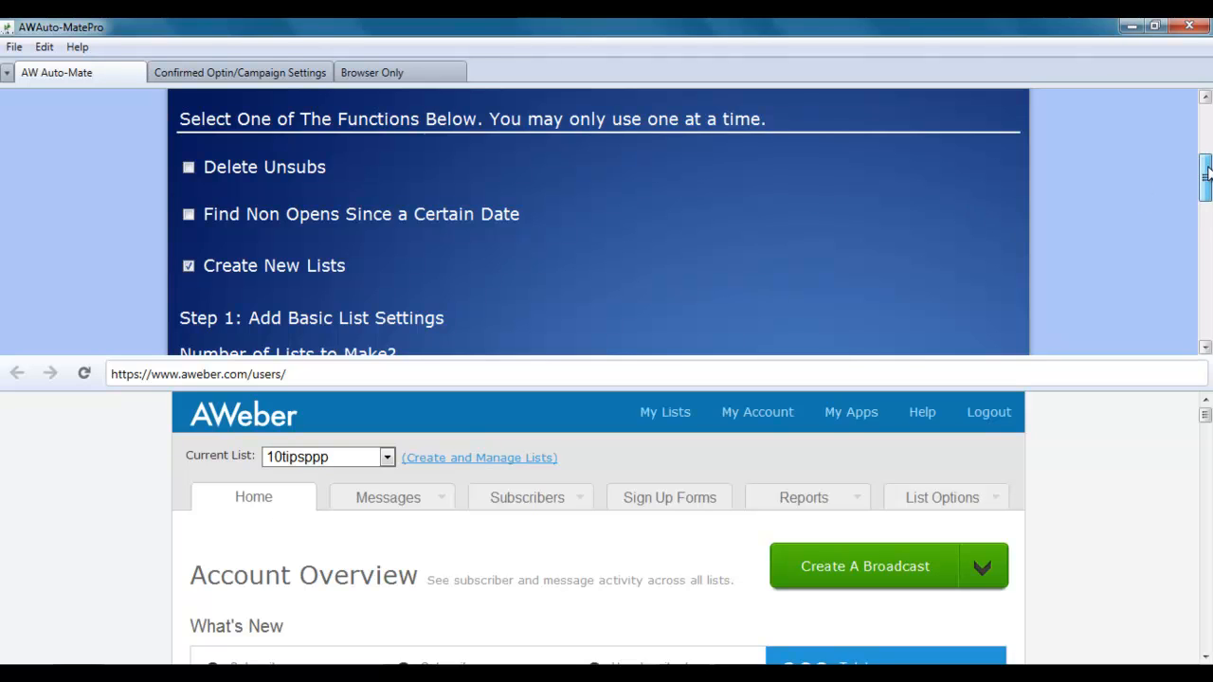
left_click_drag(1207, 174, 1207, 216)
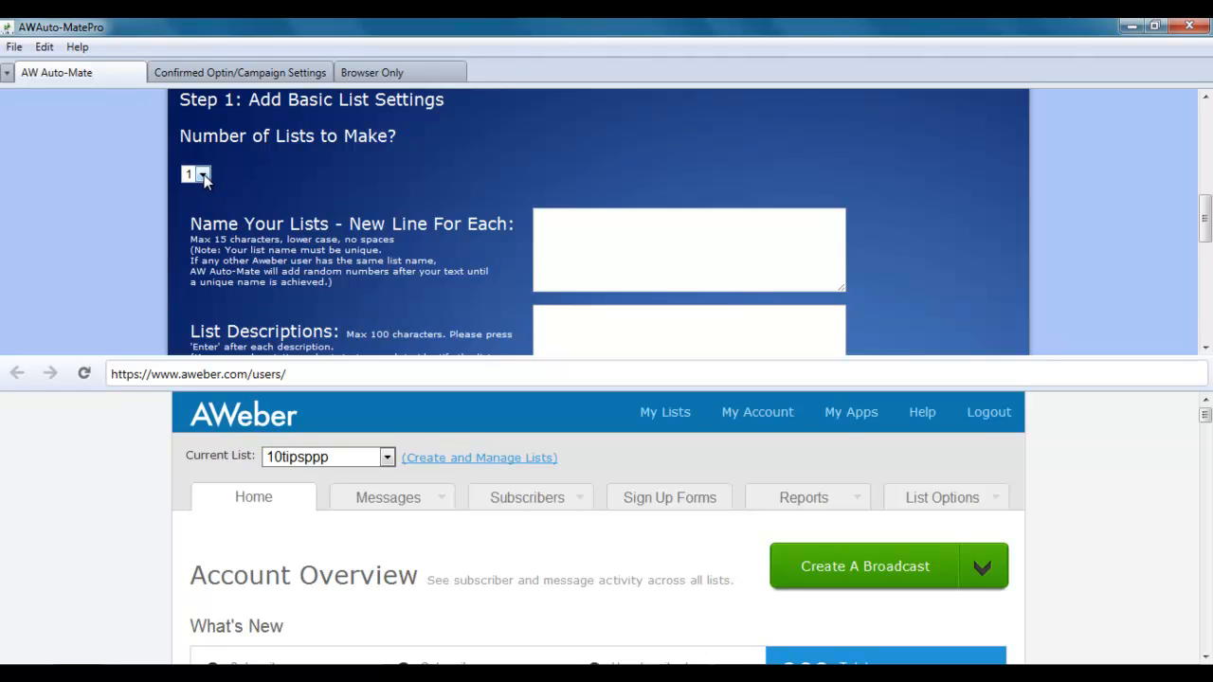
left_click(203, 176)
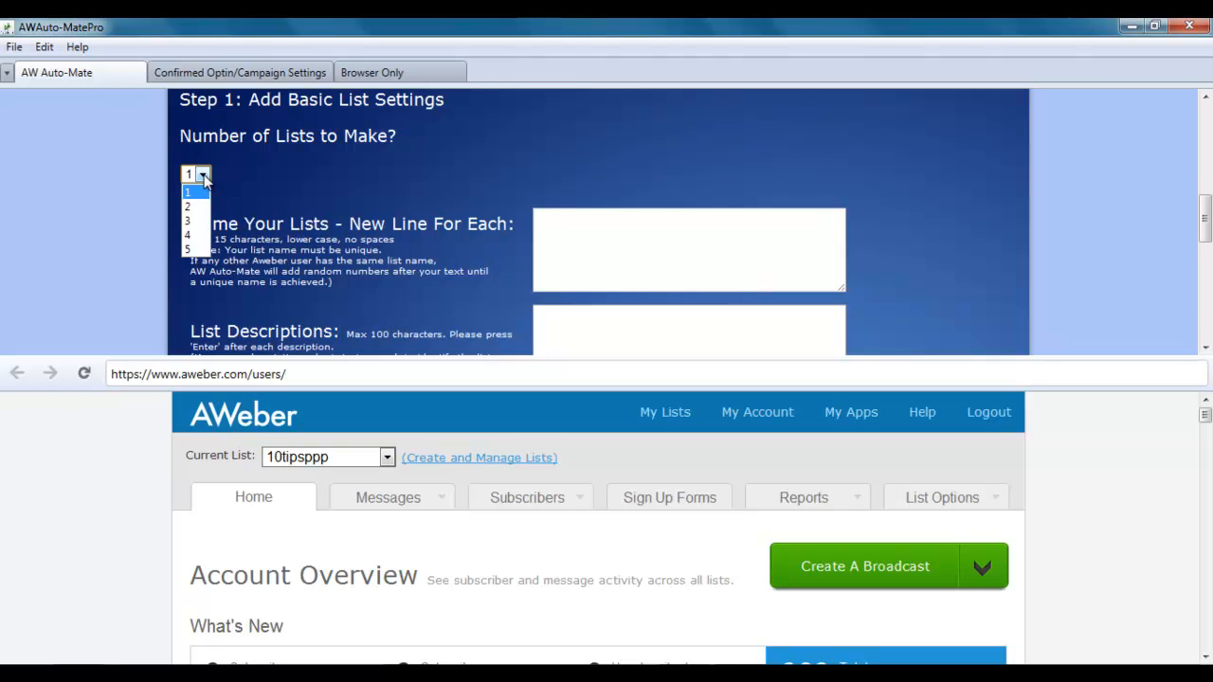
left_click(195, 237)
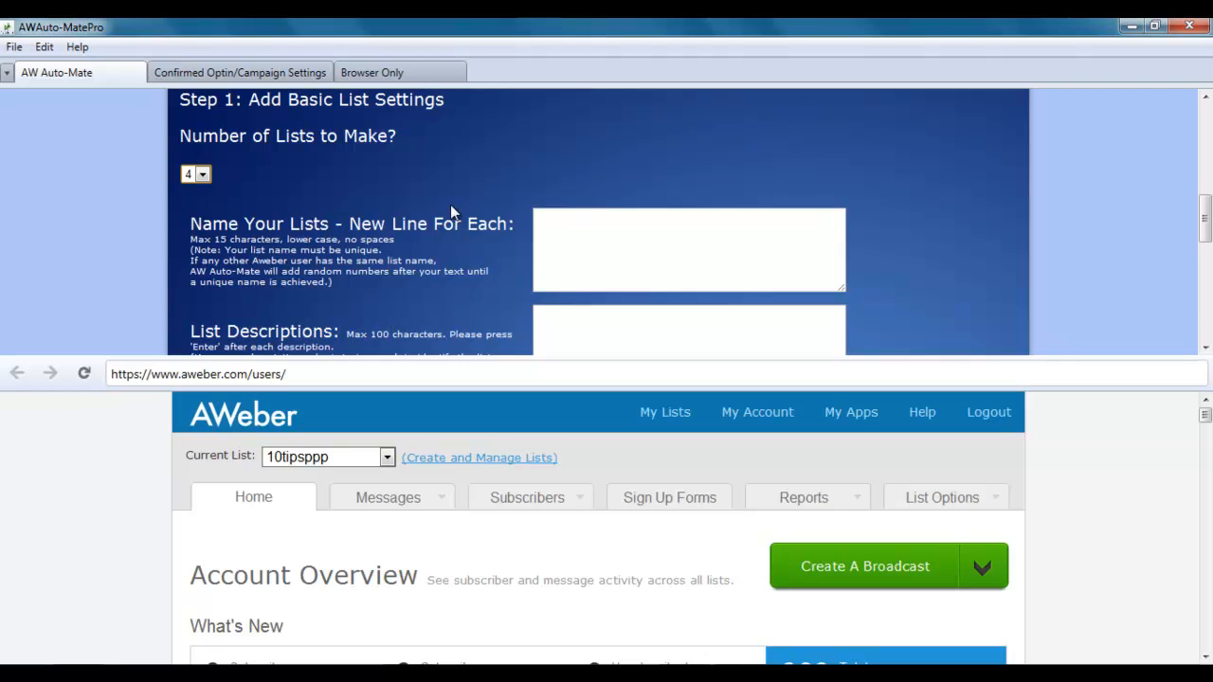
left_click(560, 257)
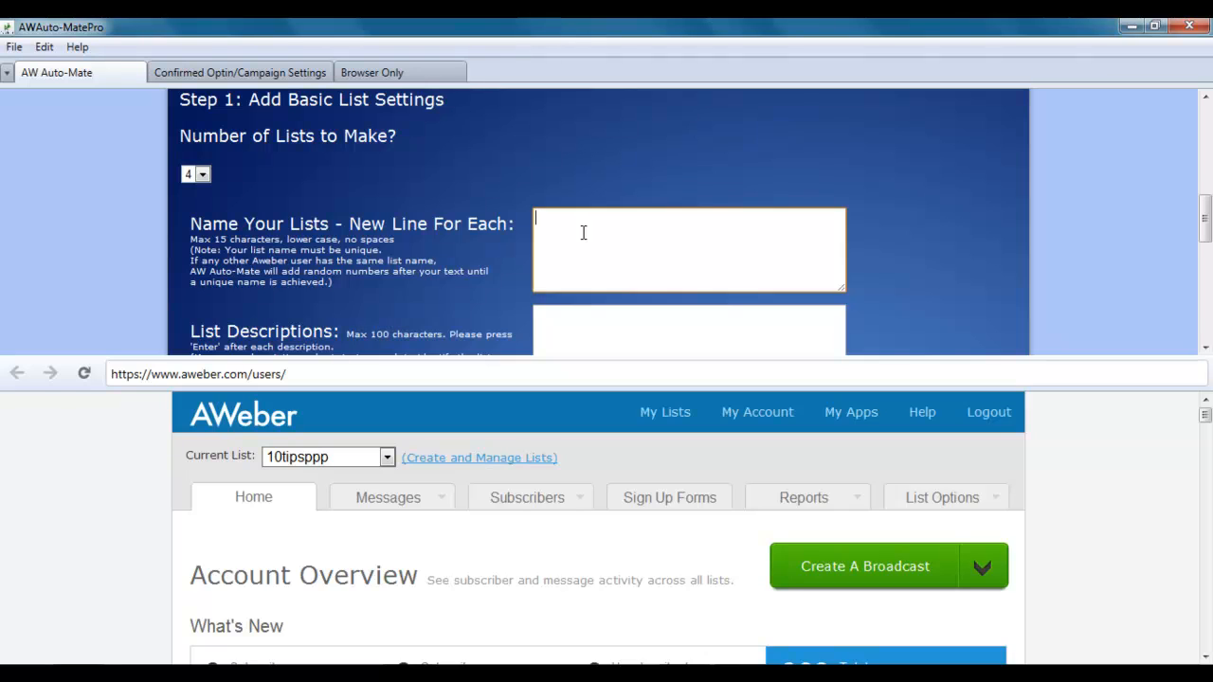
Enter the list names awam1, awam-lite, awam-pro and awam-aff, one per line.
type("awam1")
key("Return")
type("awam")
type("-lite ")
type("awam-")
type("pro")
key("Return")
type("awam-aff")
left_click_drag(1206, 197, 1207, 240)
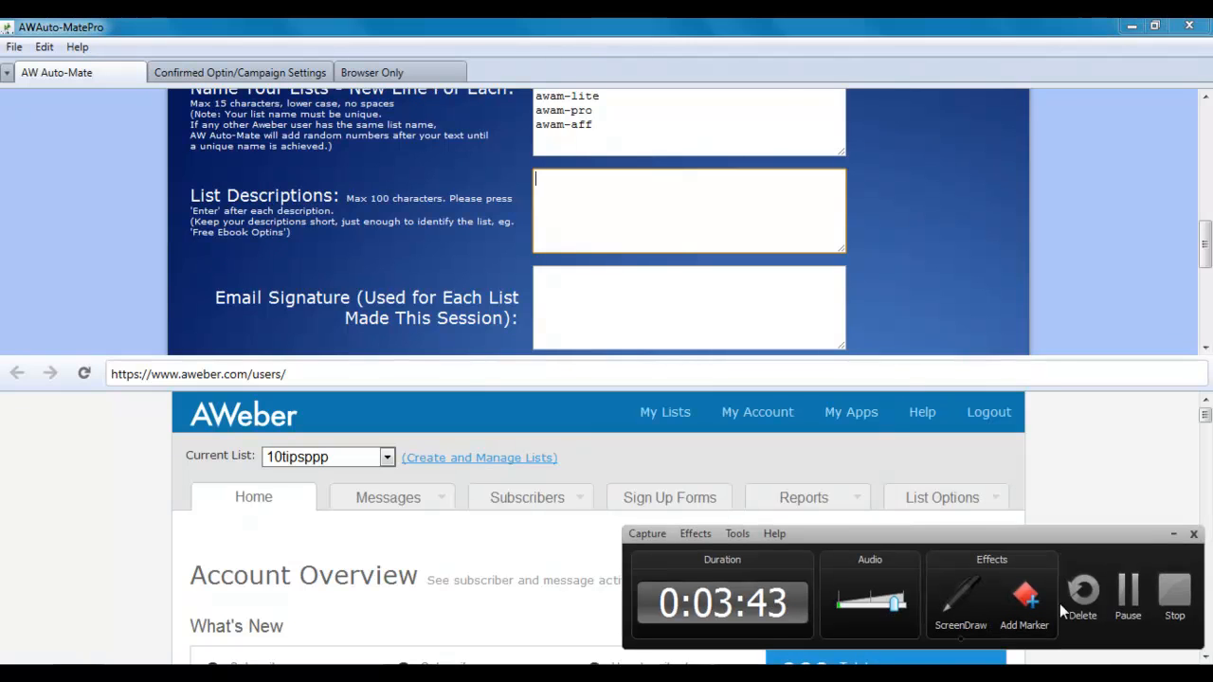
left_click(1127, 592)
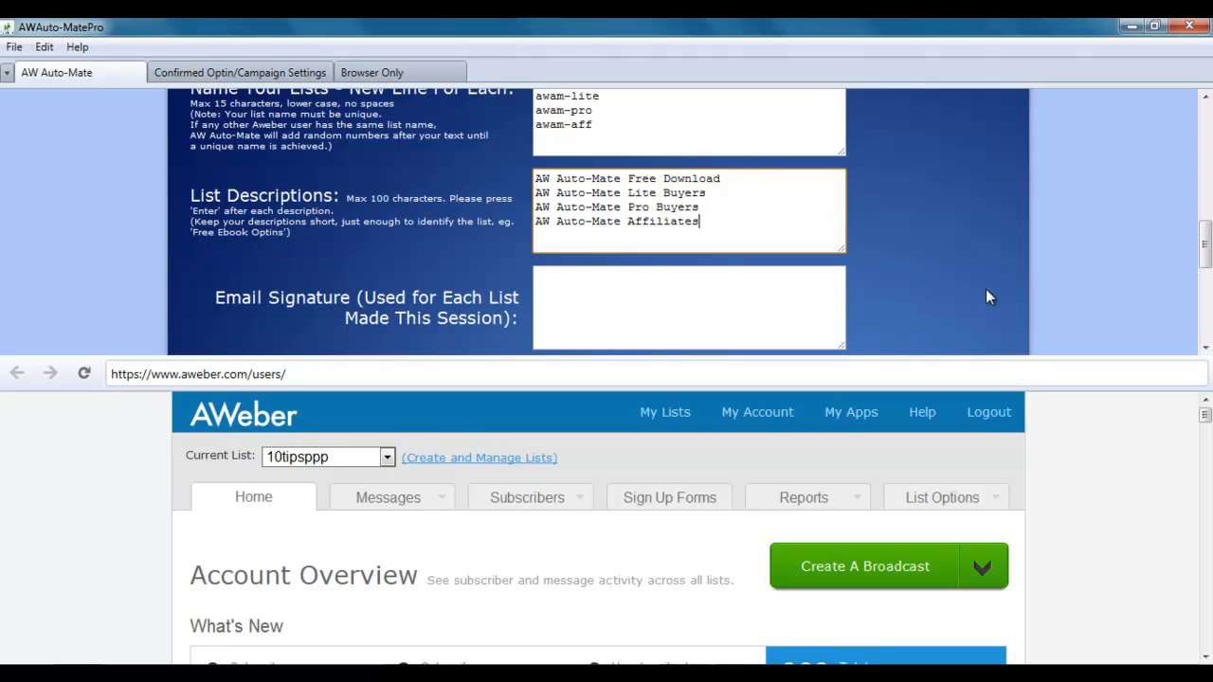
Place the insertion point after the Lite Buyers line in List Descriptions.
left_click_drag(1205, 251, 1205, 237)
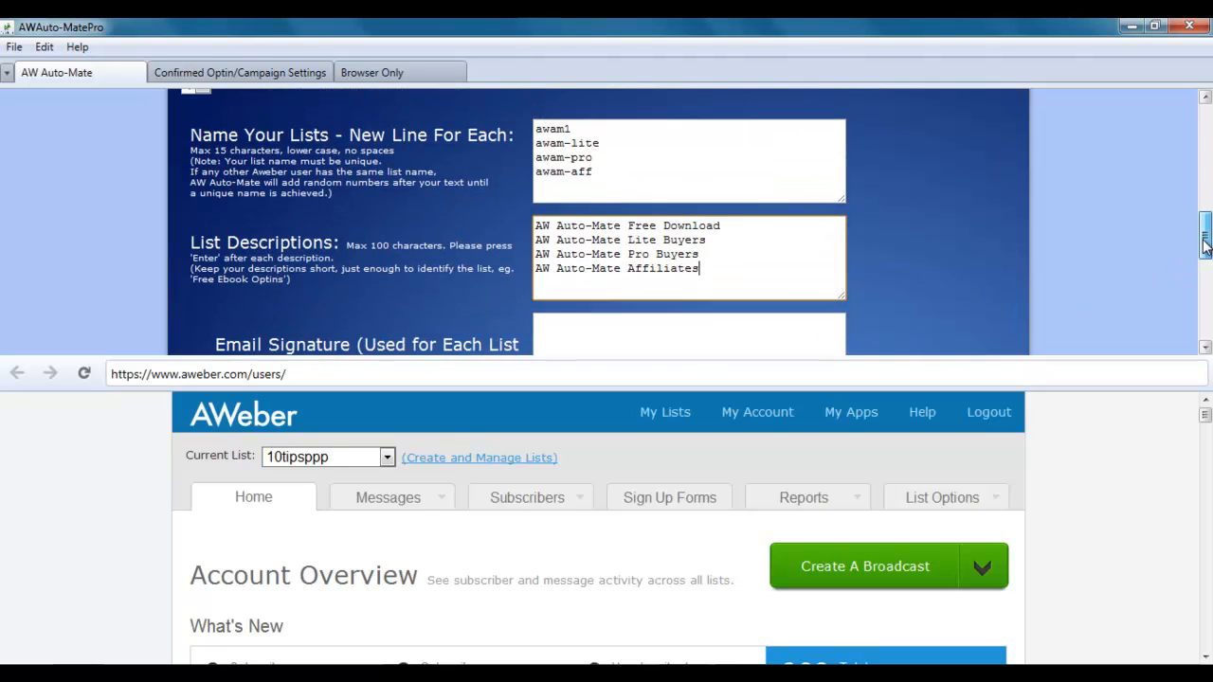
left_click(760, 242)
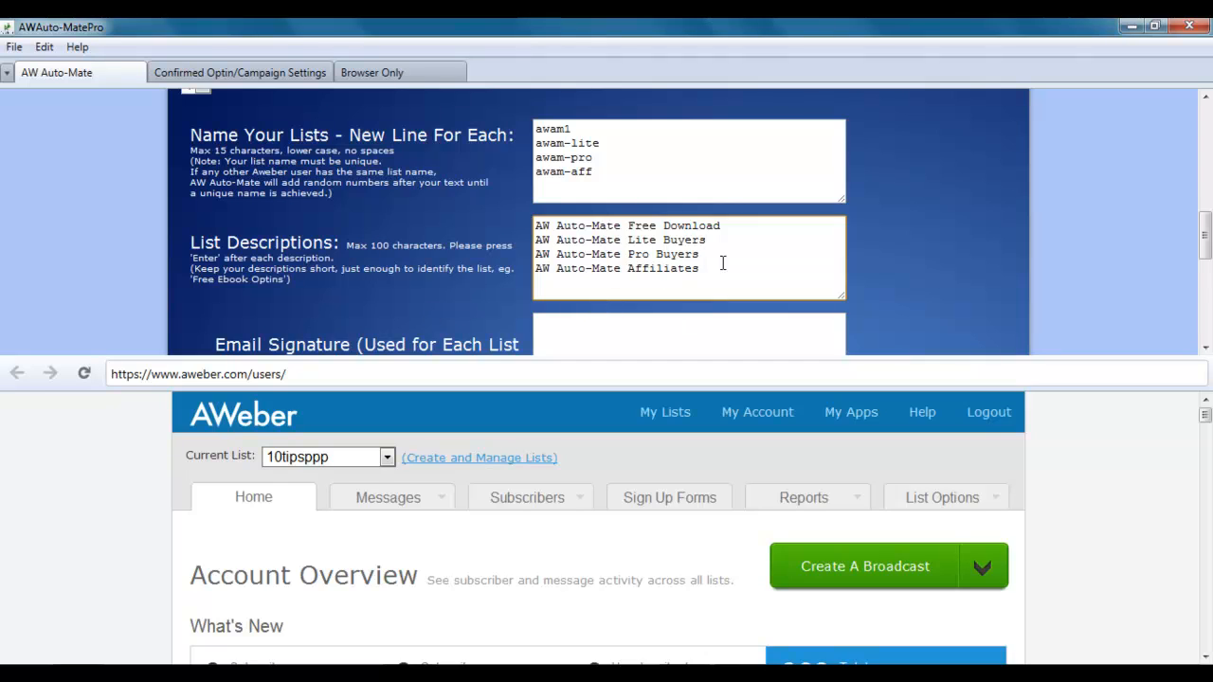
Add stray test text after the Free Download description, then delete part of it.
left_click(749, 226)
type("Download osdfhdsohdsoihodijhoii")
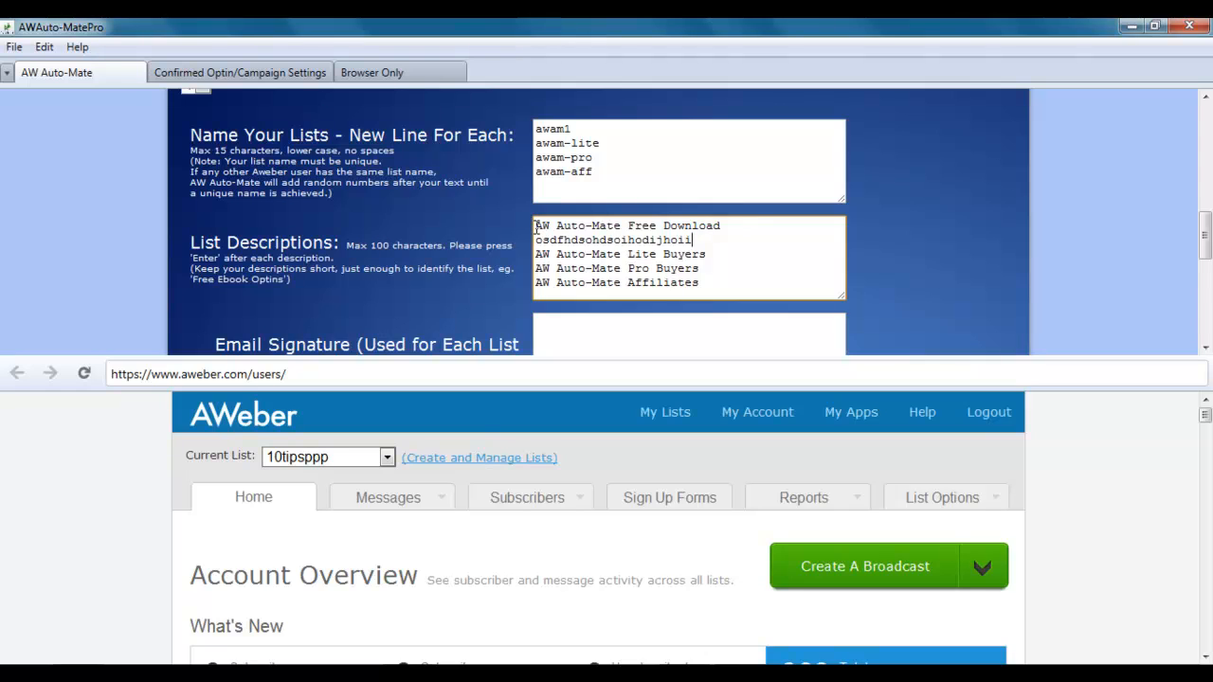
left_click_drag(535, 228, 710, 241)
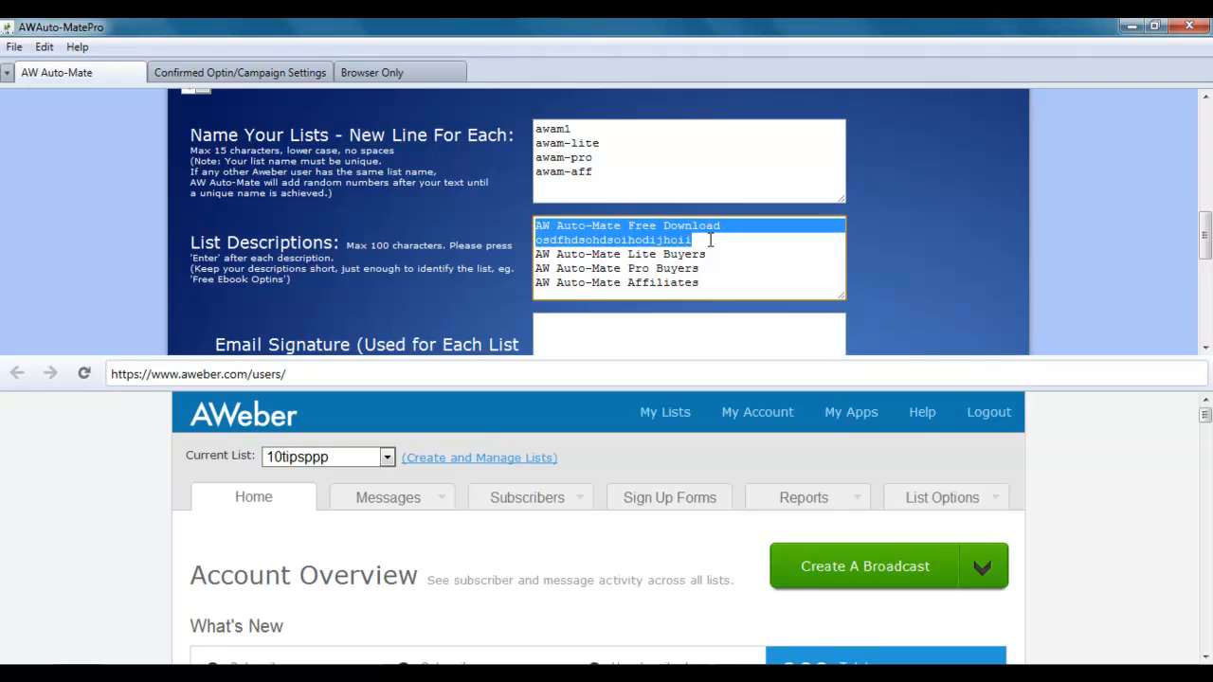
left_click(710, 241)
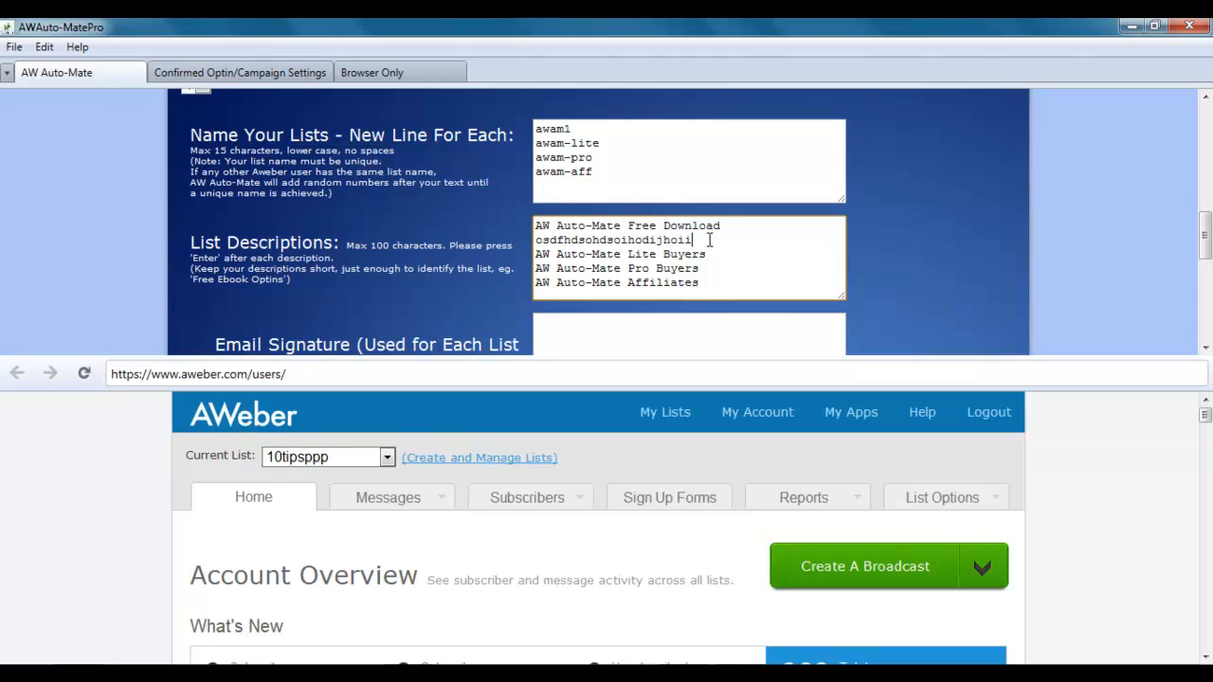
key("BackSpace")
key("BackSpace")
key("BackSpace")
key("BackSpace")
key("BackSpace")
key("BackSpace")
key("BackSpace")
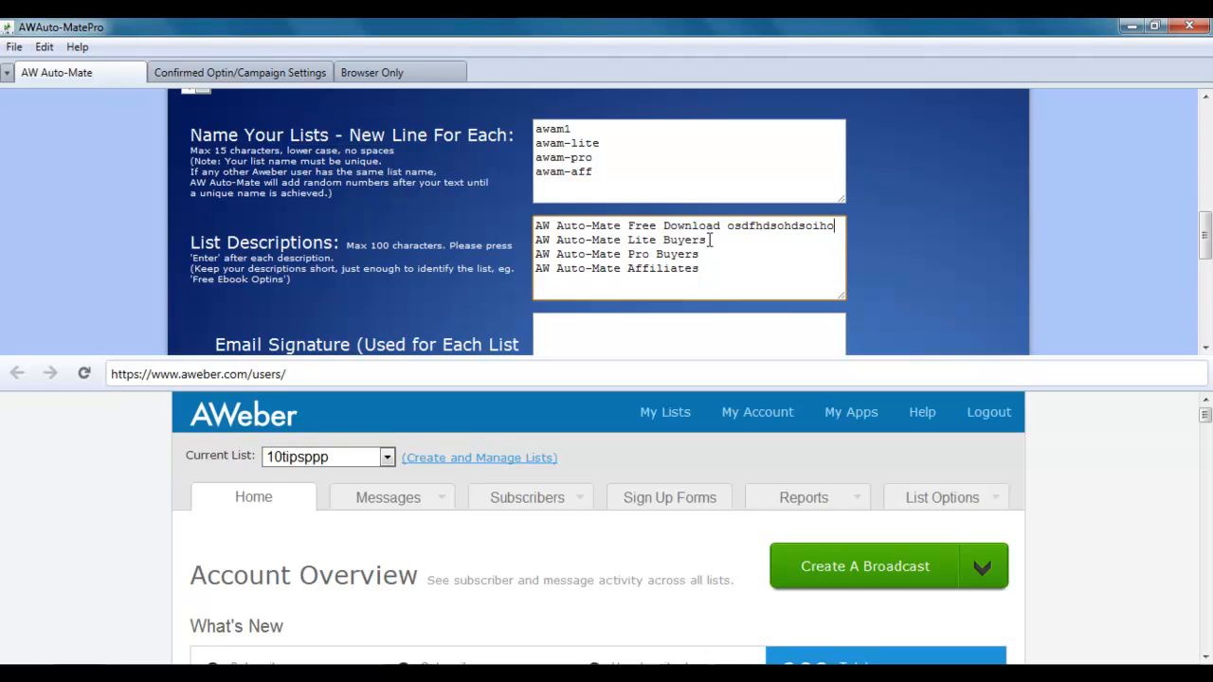
key("BackSpace")
key("BackSpace")
key("BackSpace")
key("BackSpace")
key("BackSpace")
key("BackSpace")
key("BackSpace")
key("BackSpace")
key("BackSpace")
key("BackSpace")
key("BackSpace")
key("BackSpace")
key("BackSpace")
key("BackSpace")
key("BackSpace")
key("BackSpace")
left_click_drag(1204, 237, 1206, 277)
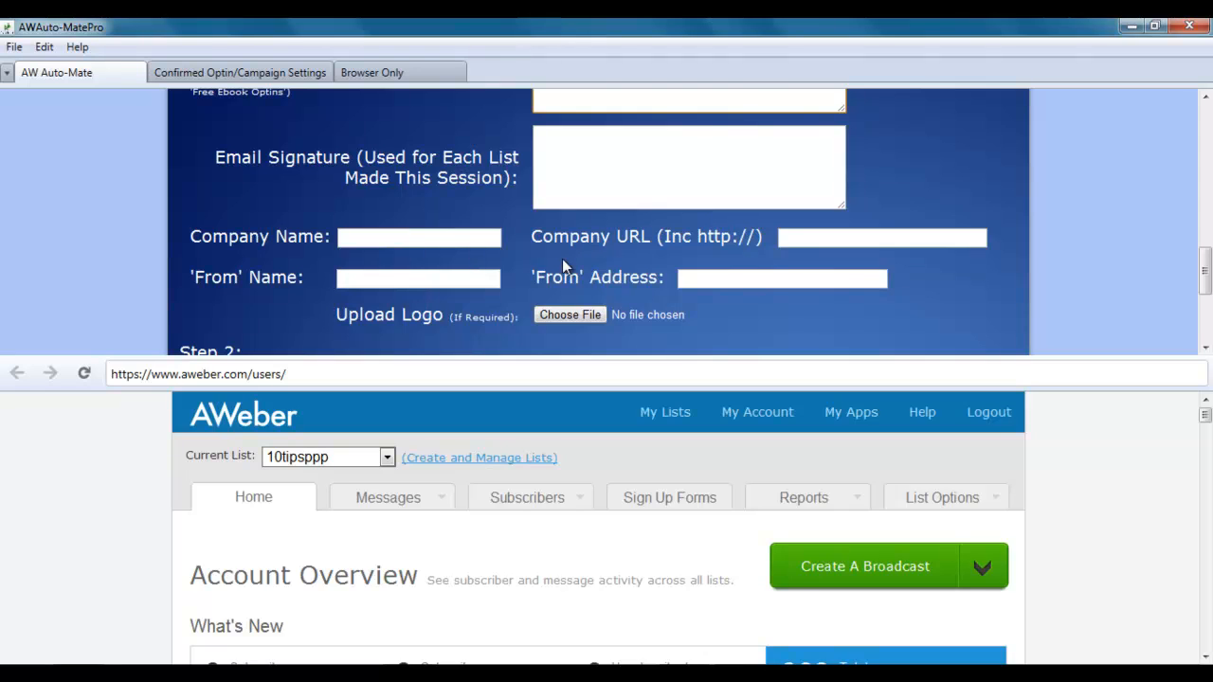
left_click(603, 157)
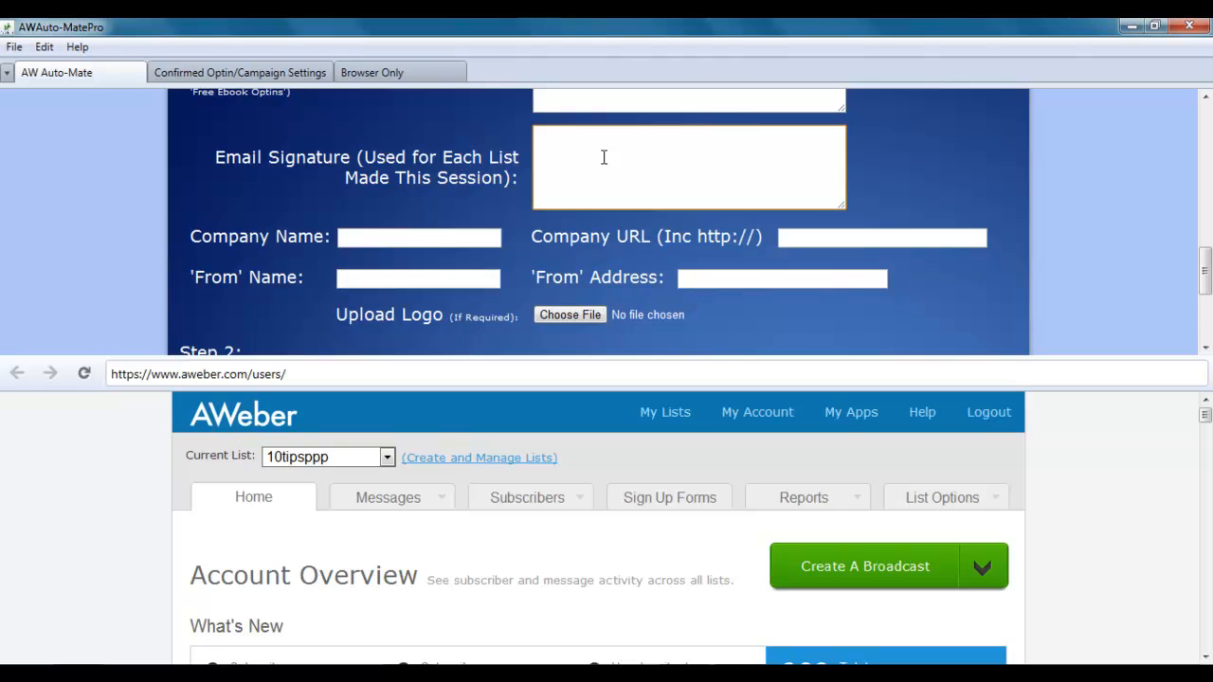
type("Thanks,")
key("Return")
type("David Taylor")
key("Return")
type("http://awautoma")
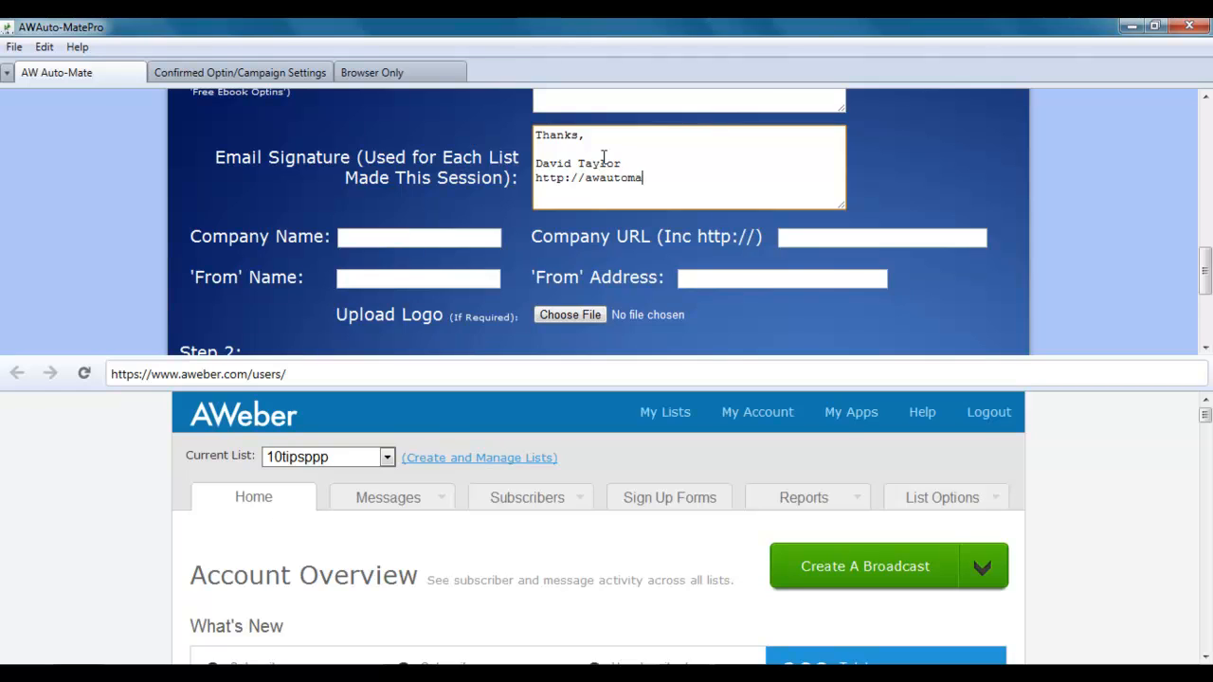
type("te.com")
left_click(417, 238)
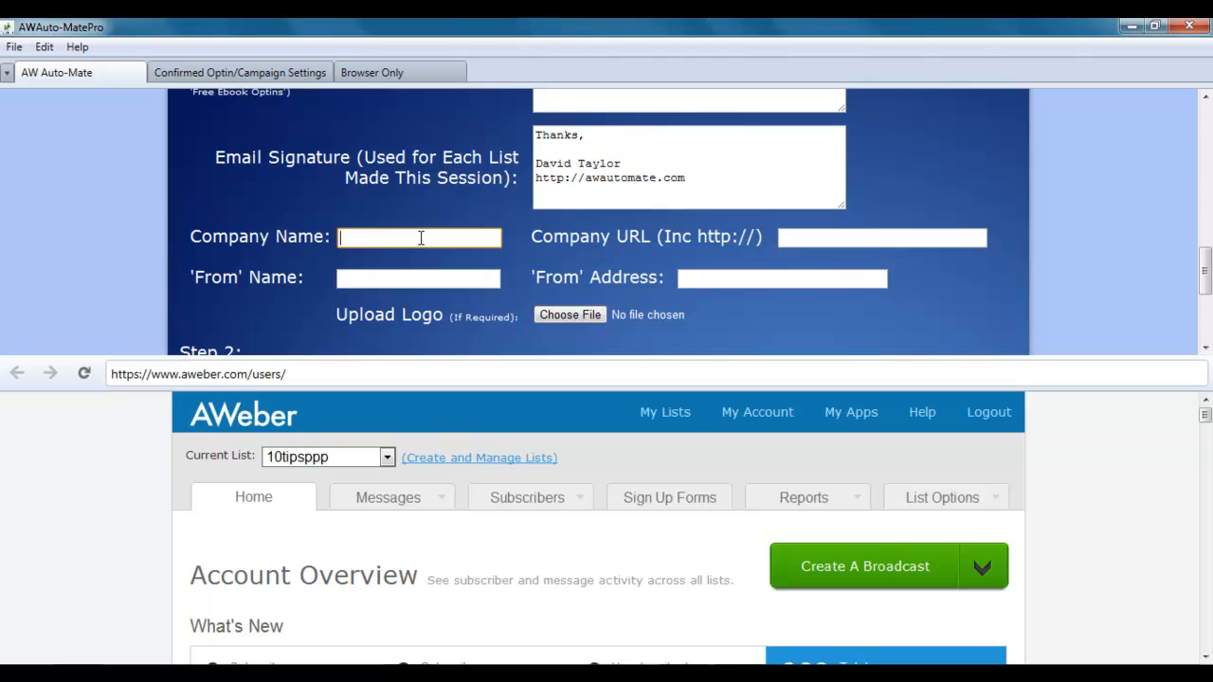
Enter the company name and the company website URL.
type("David Taylor")
key("Tab")
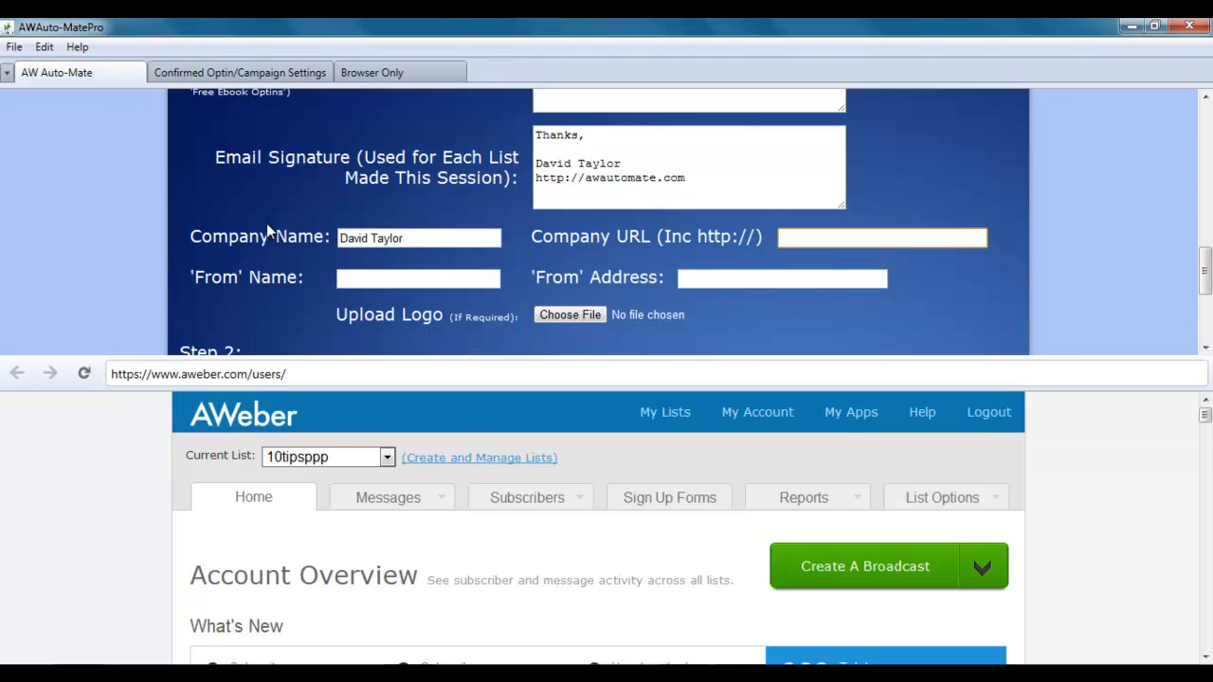
type("http://davidtayloruk.com")
key("Tab")
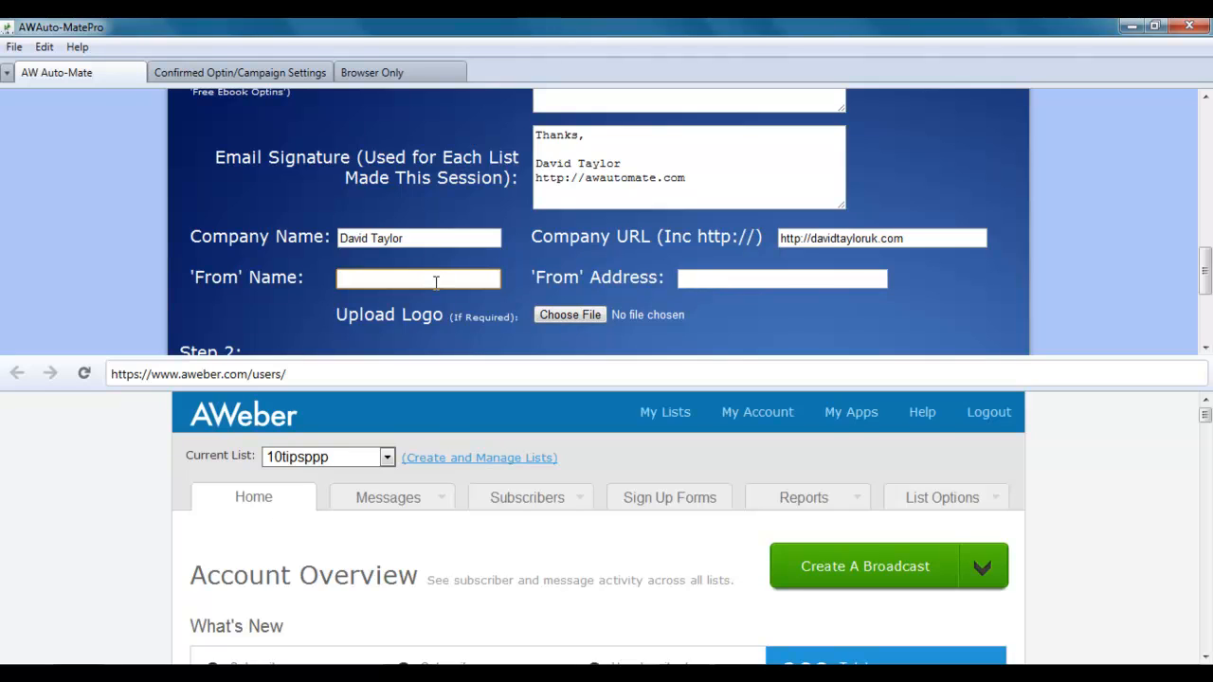
Enter the sender's name and e-mail address, and choose AW Auto Mate.jpg as the logo.
type("David Taylor")
key("Tab")
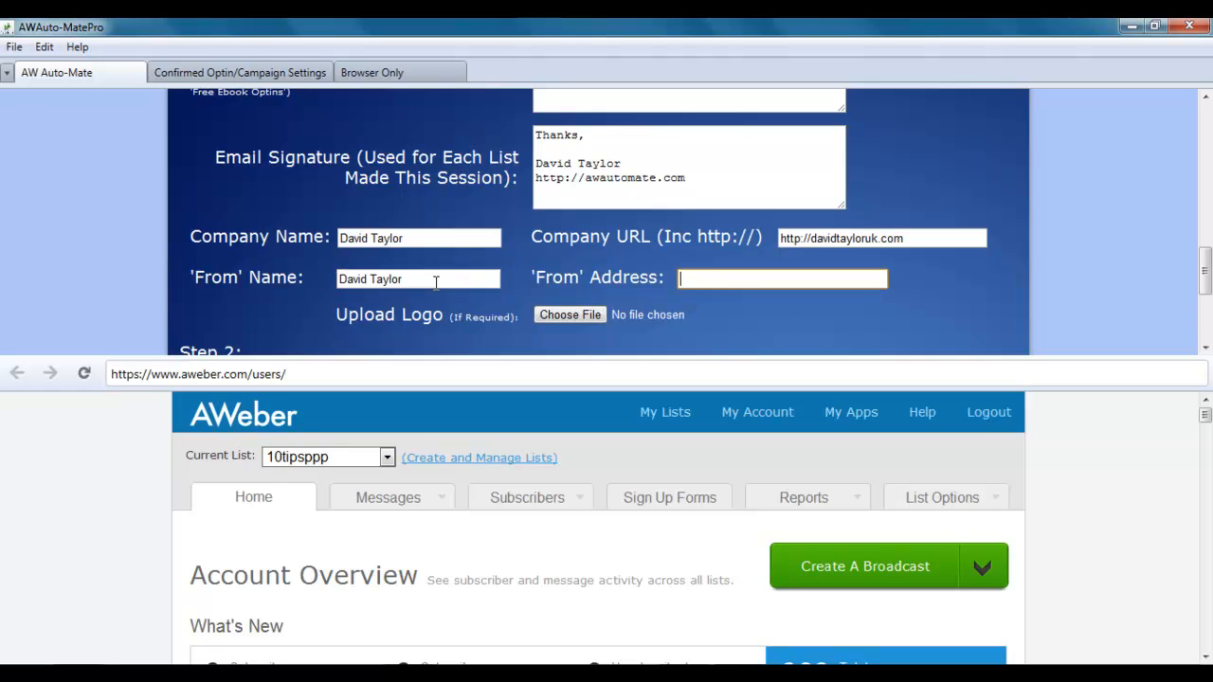
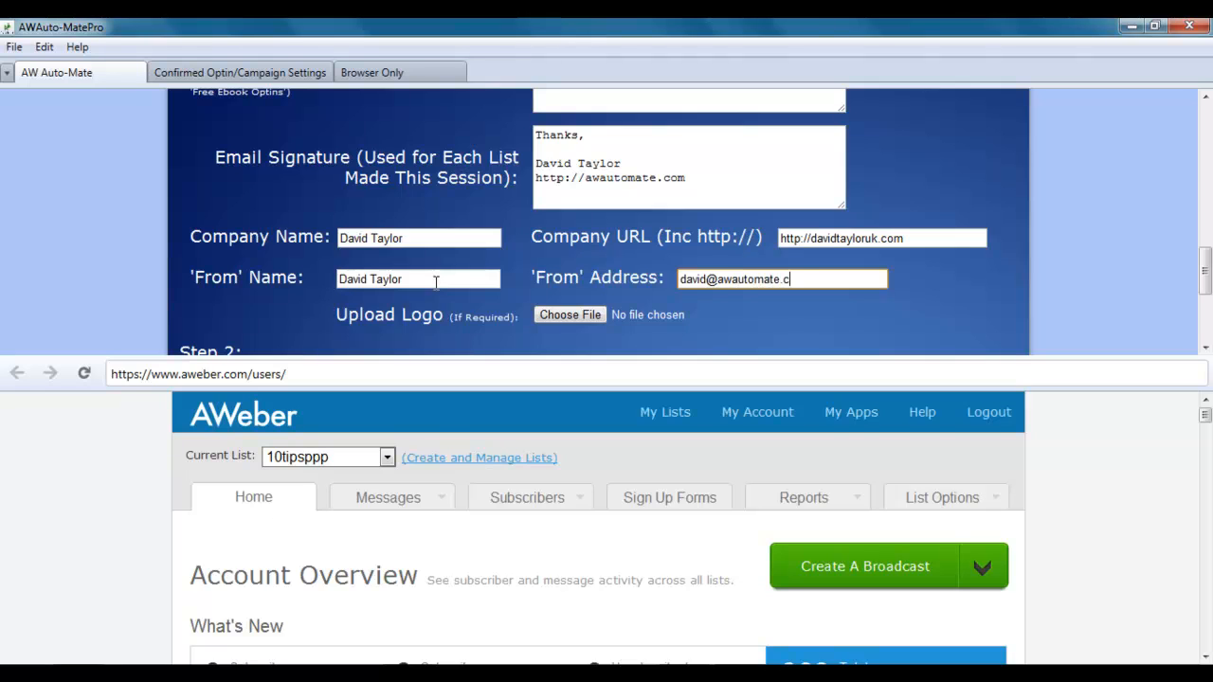
left_click(589, 315)
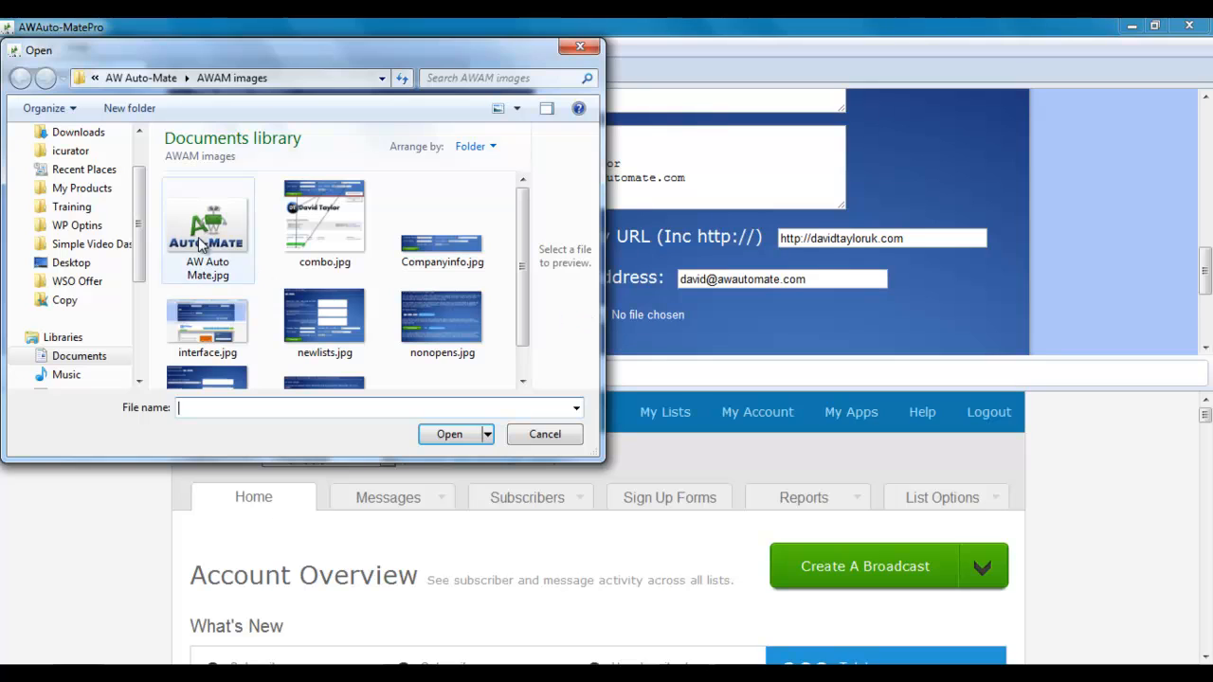
double_click(201, 245)
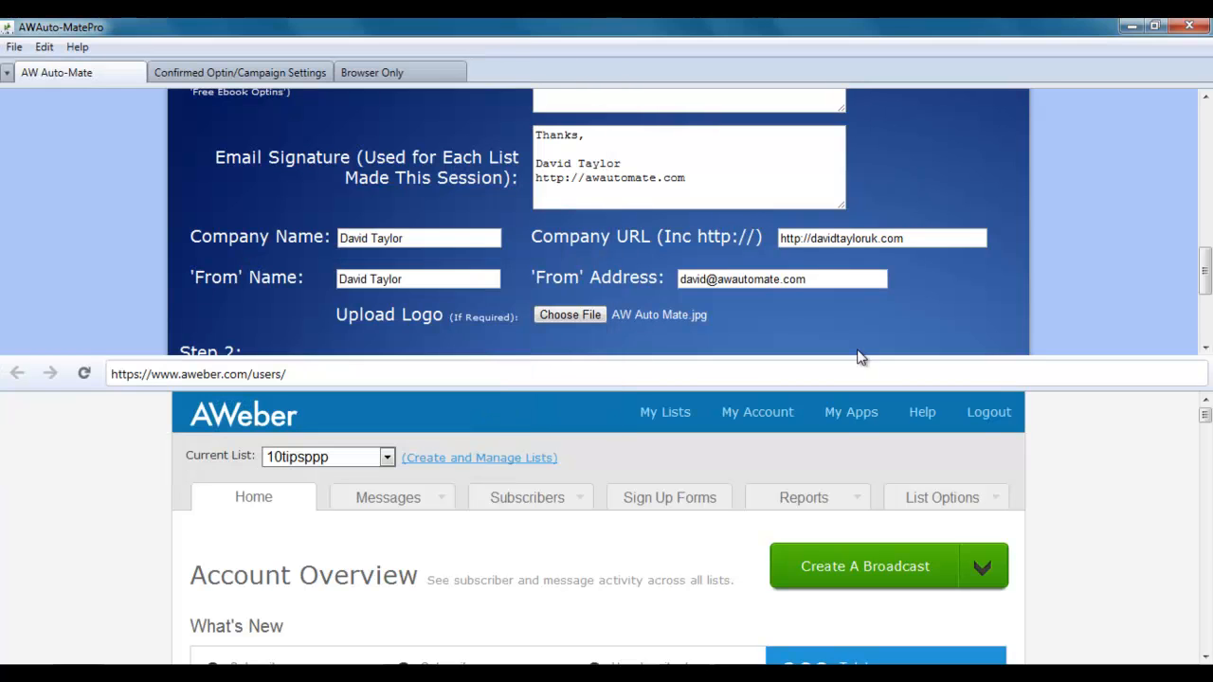
Scroll to the Step 2 guidance and open the Confirmed Optin/Campaign Settings page.
left_click_drag(1205, 278, 1206, 323)
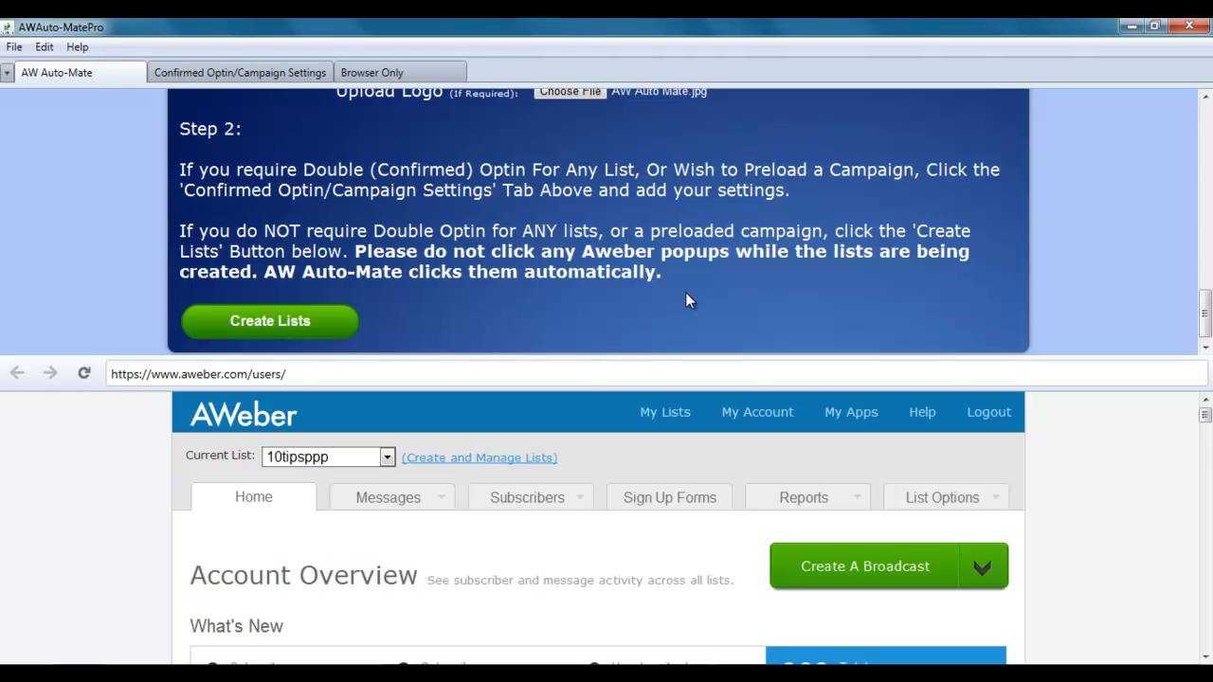
left_click(238, 75)
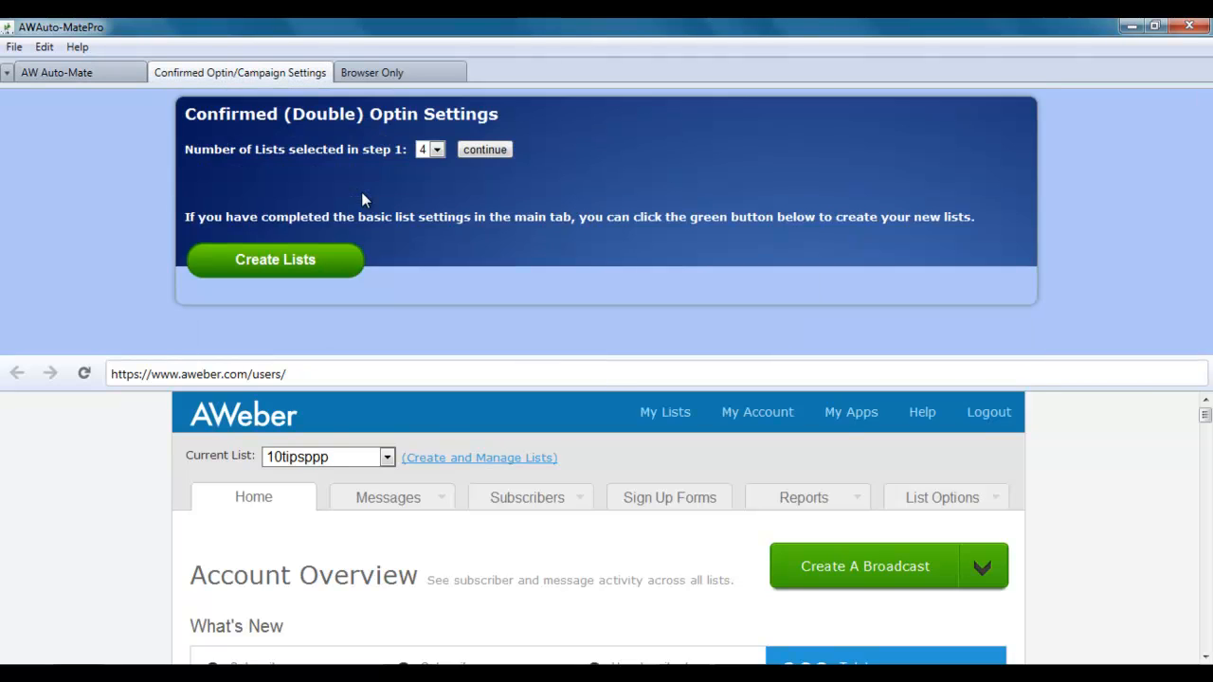
For List 1, enable Preload Campaign and confirmed opt-in with subject 'Confirm your subscription.'.
left_click(484, 149)
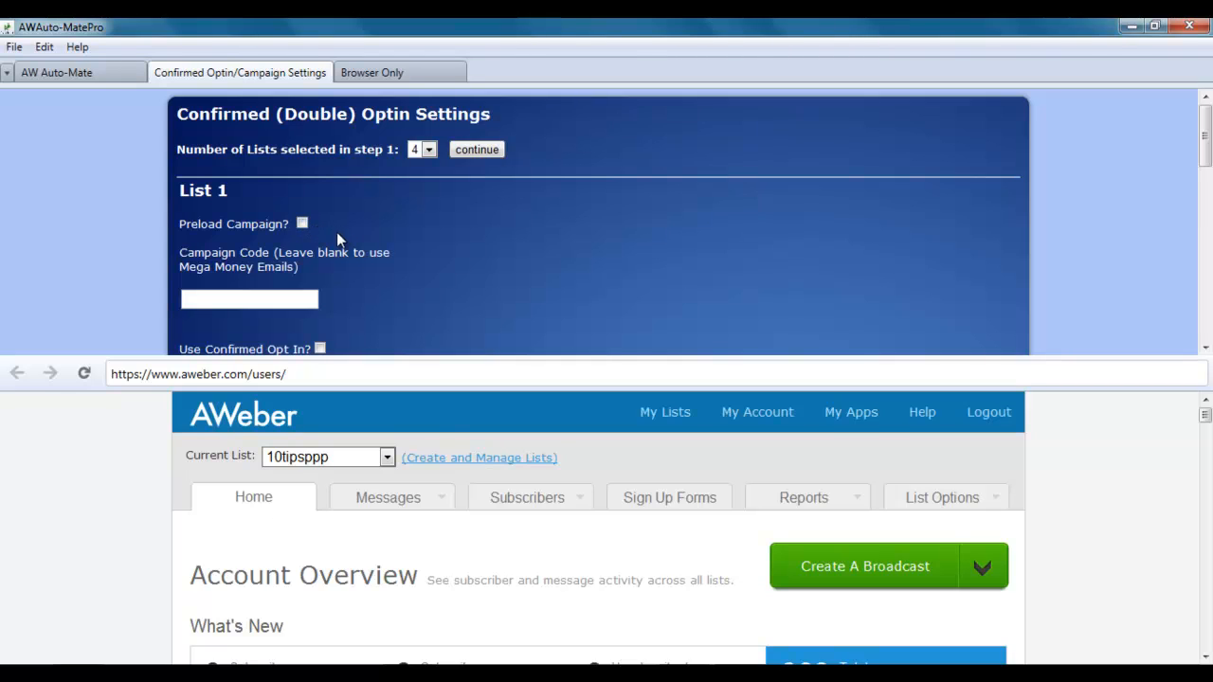
left_click(302, 224)
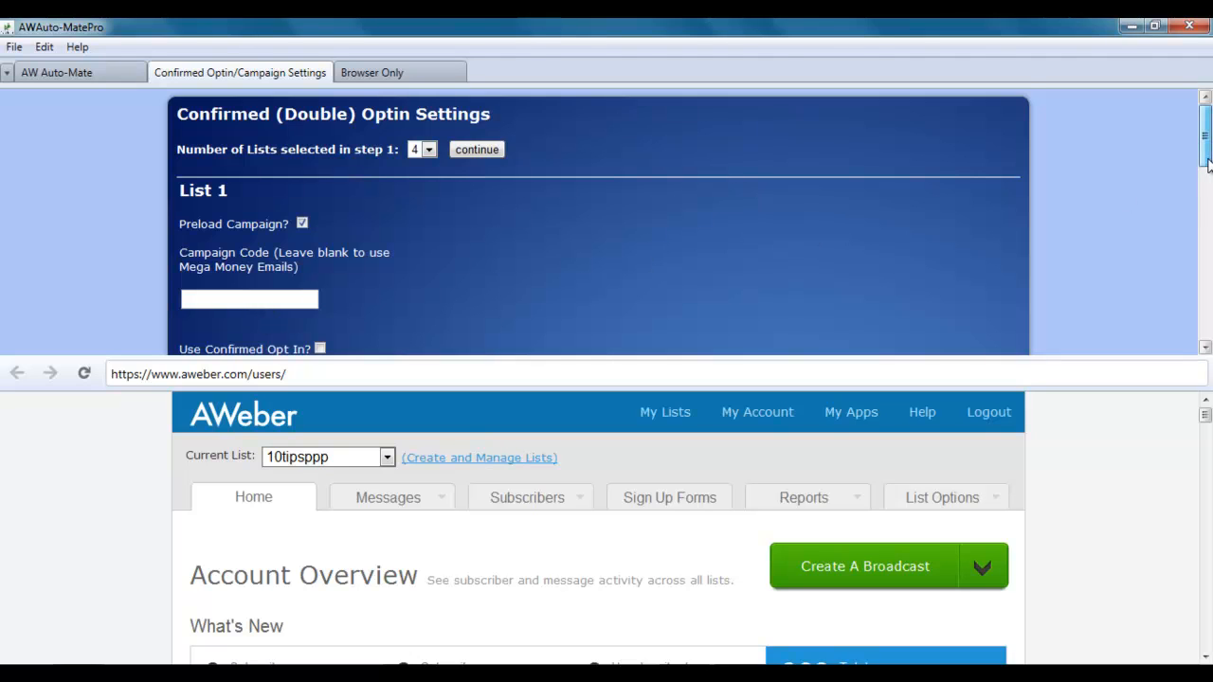
scroll(1208, 188, "down", 1)
scroll(1208, 188, "down", 3)
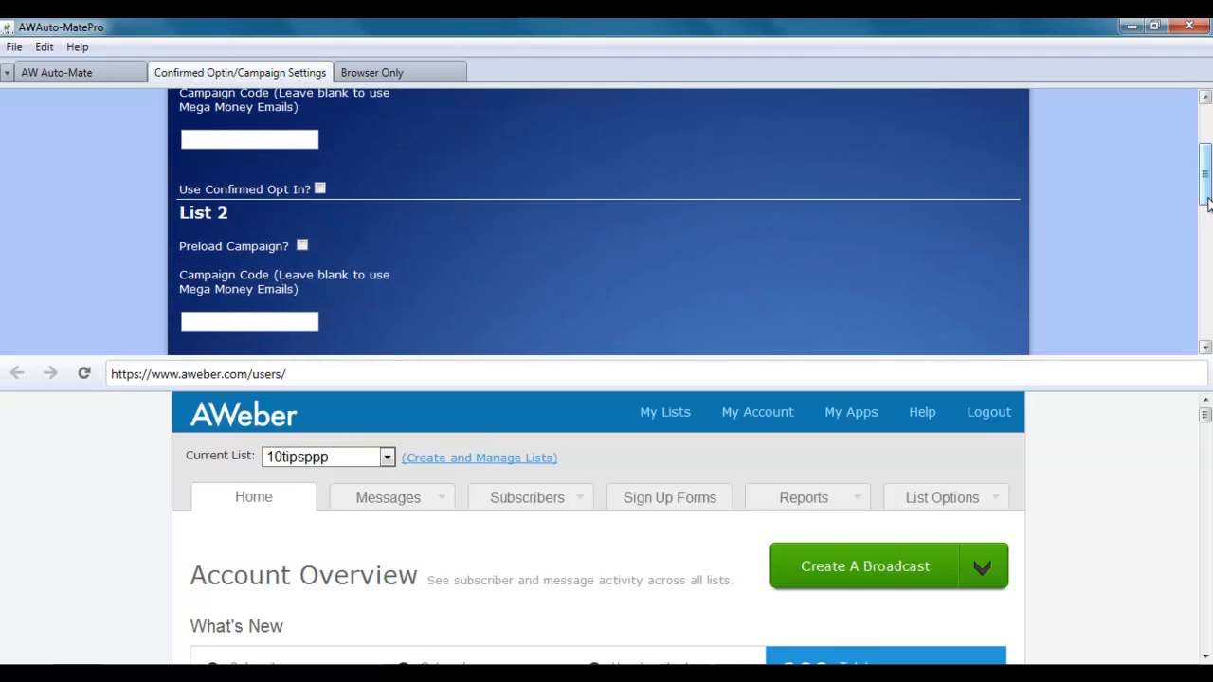
left_click(320, 189)
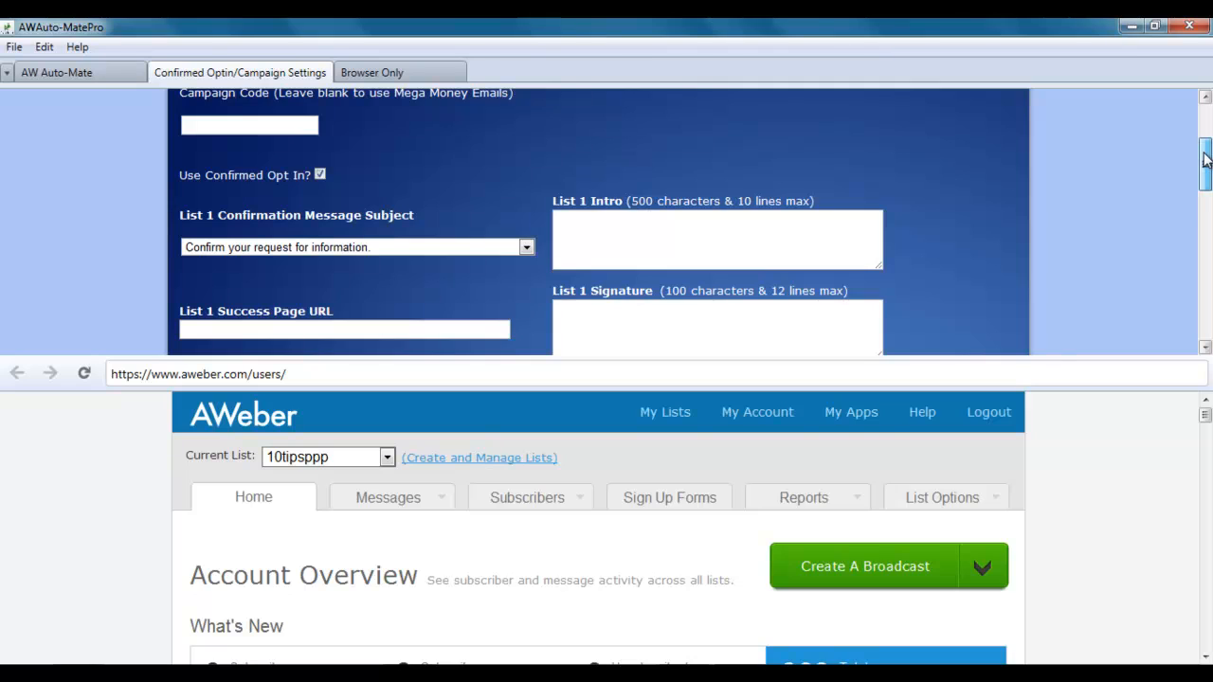
left_click_drag(1206, 159, 1206, 173)
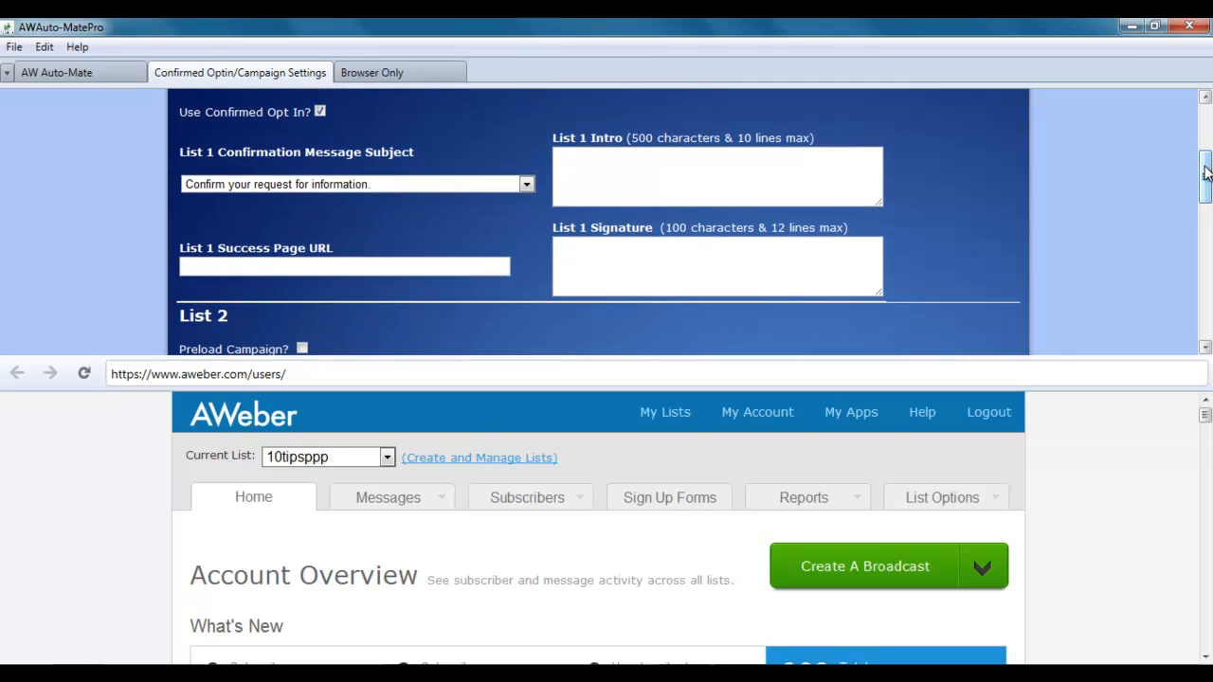
left_click(526, 185)
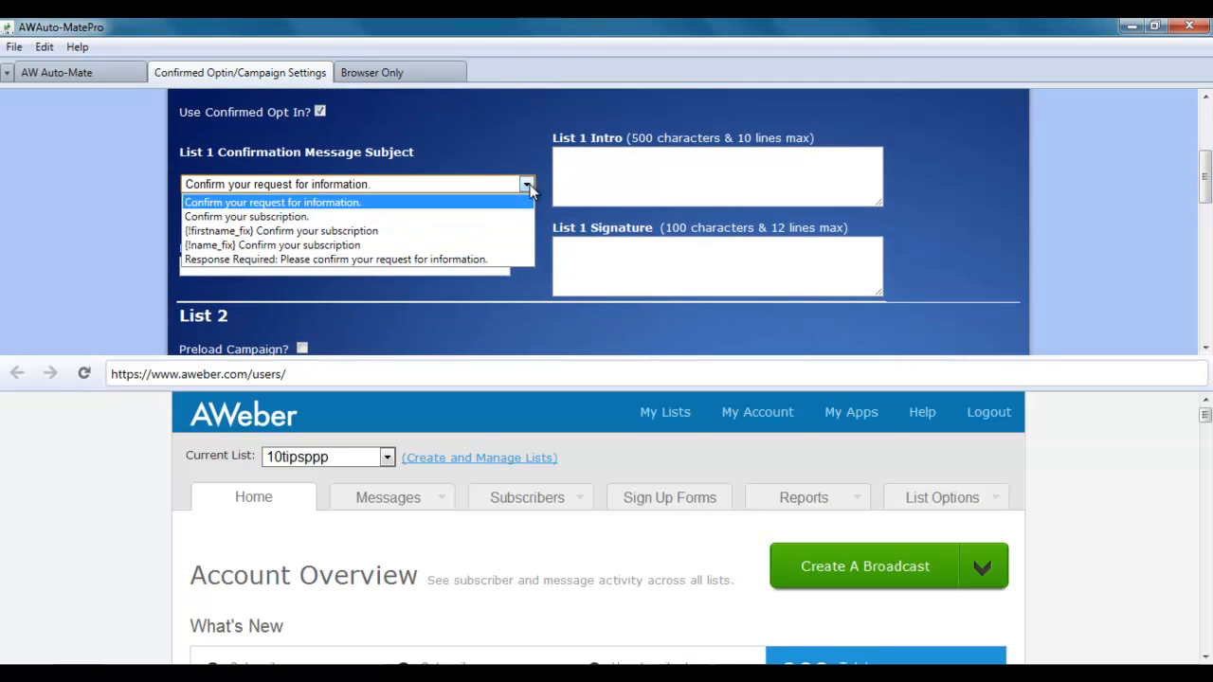
left_click(421, 218)
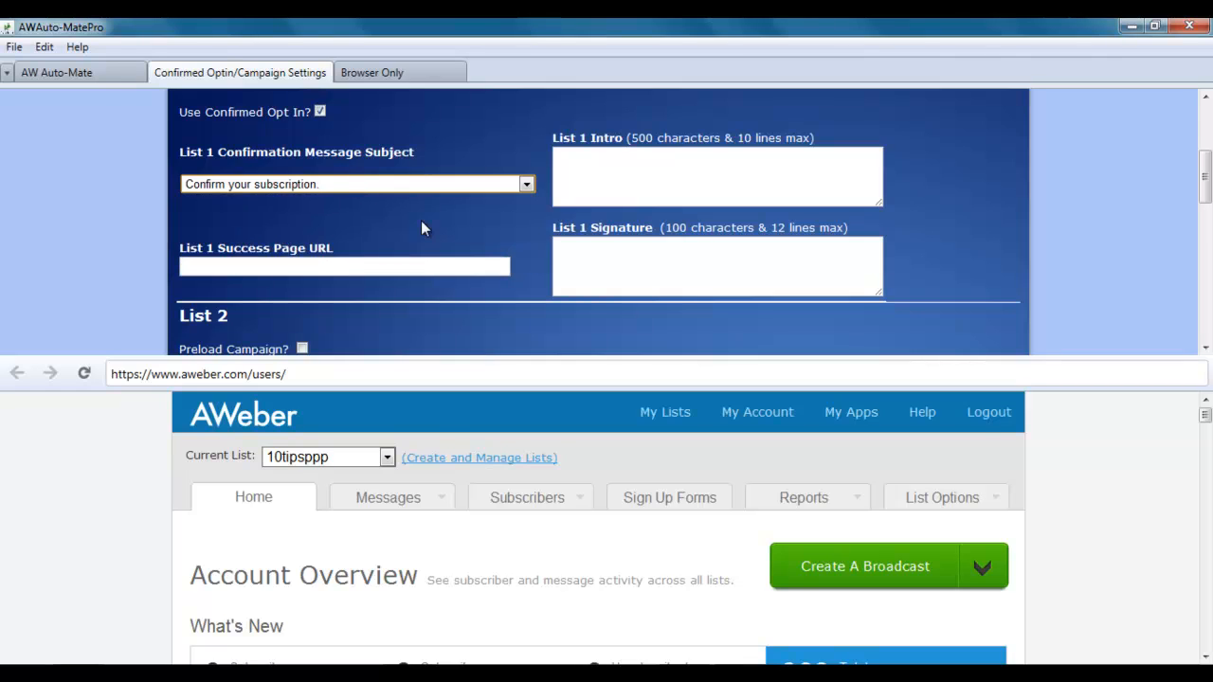
left_click(699, 169)
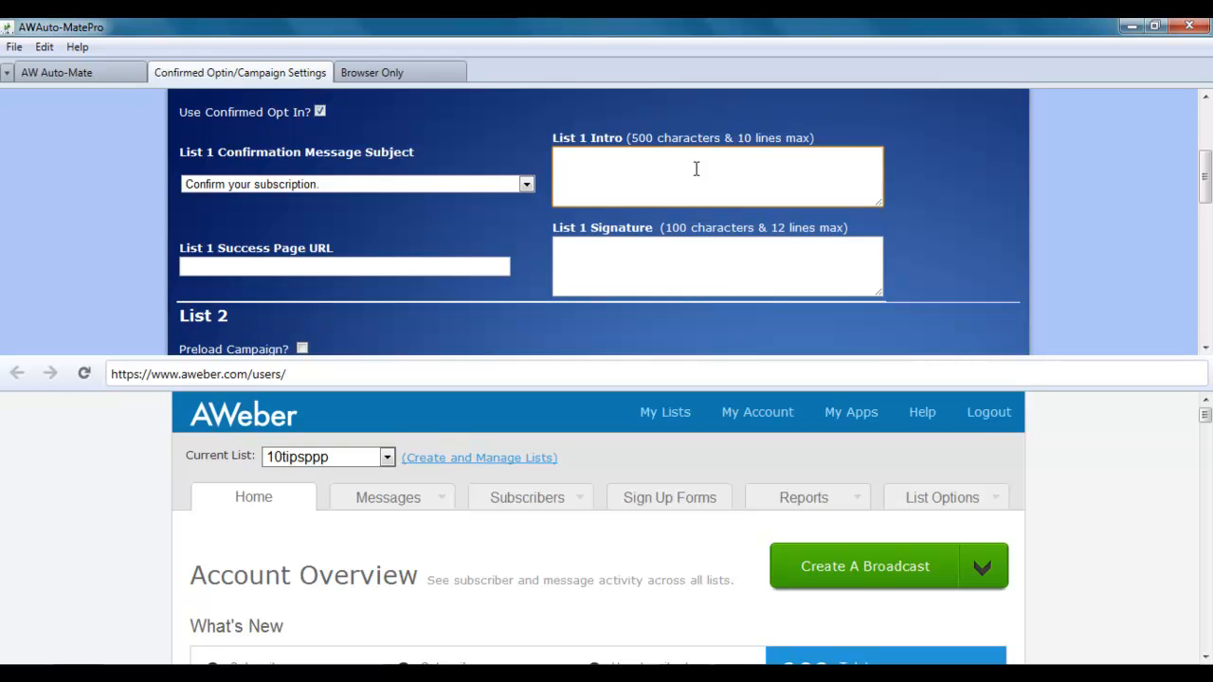
left_click(760, 675)
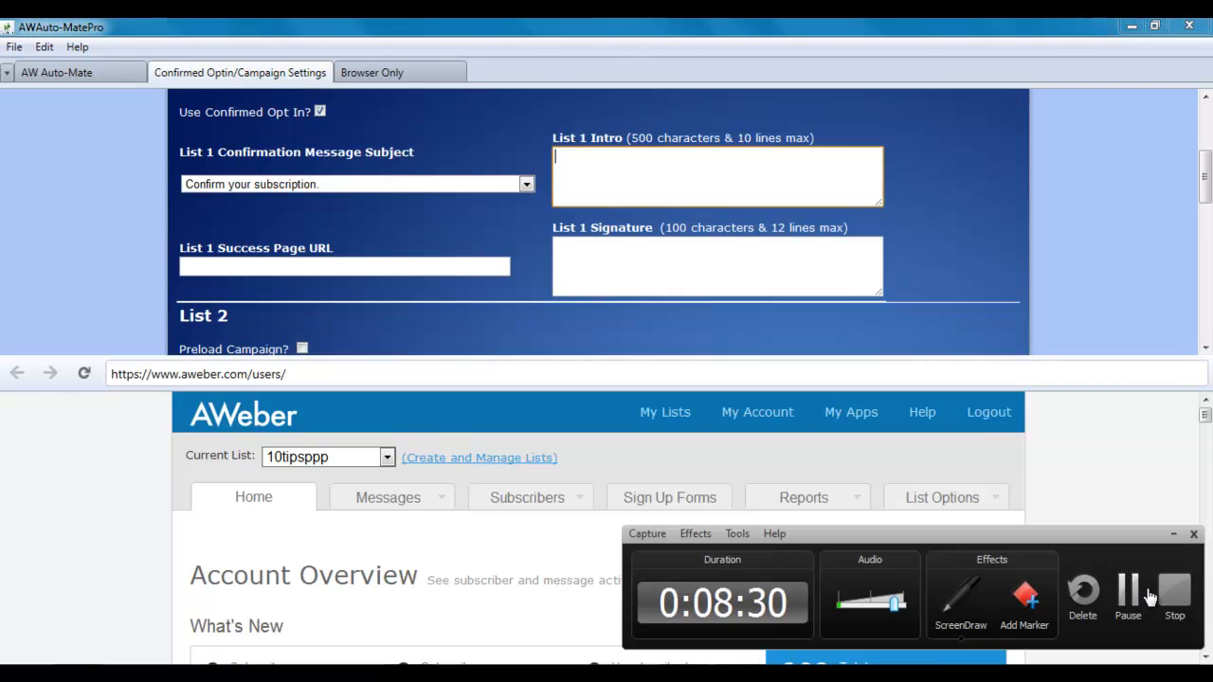
left_click(1149, 595)
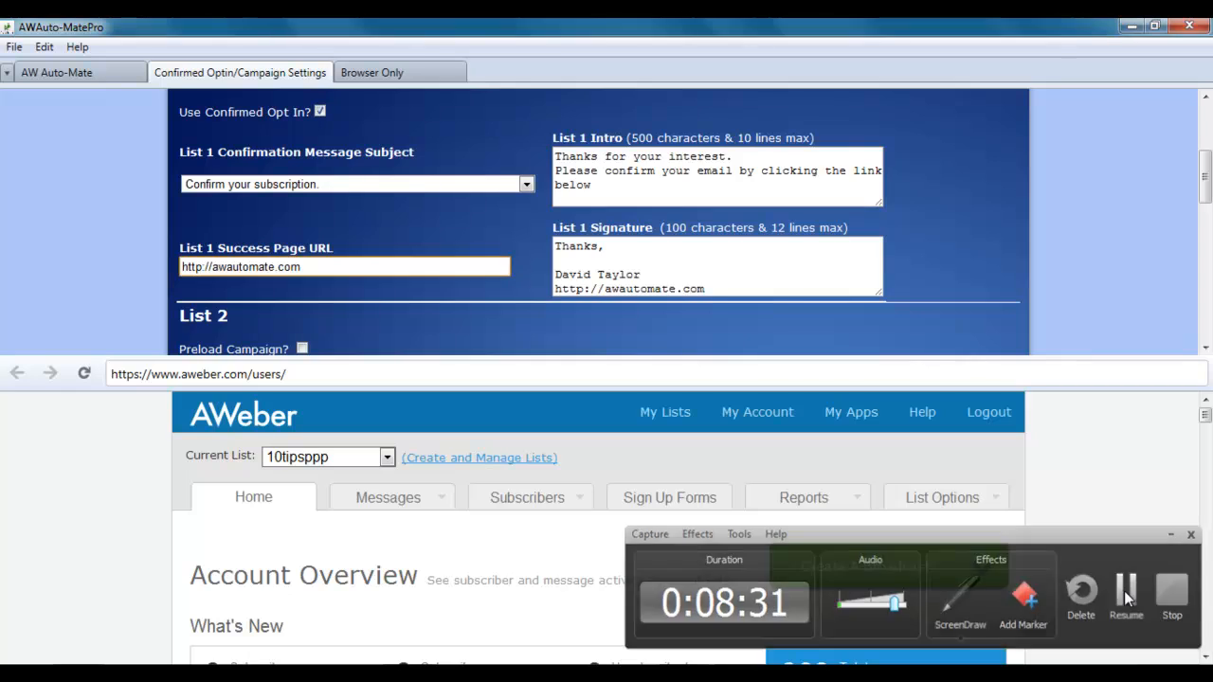
left_click(1126, 592)
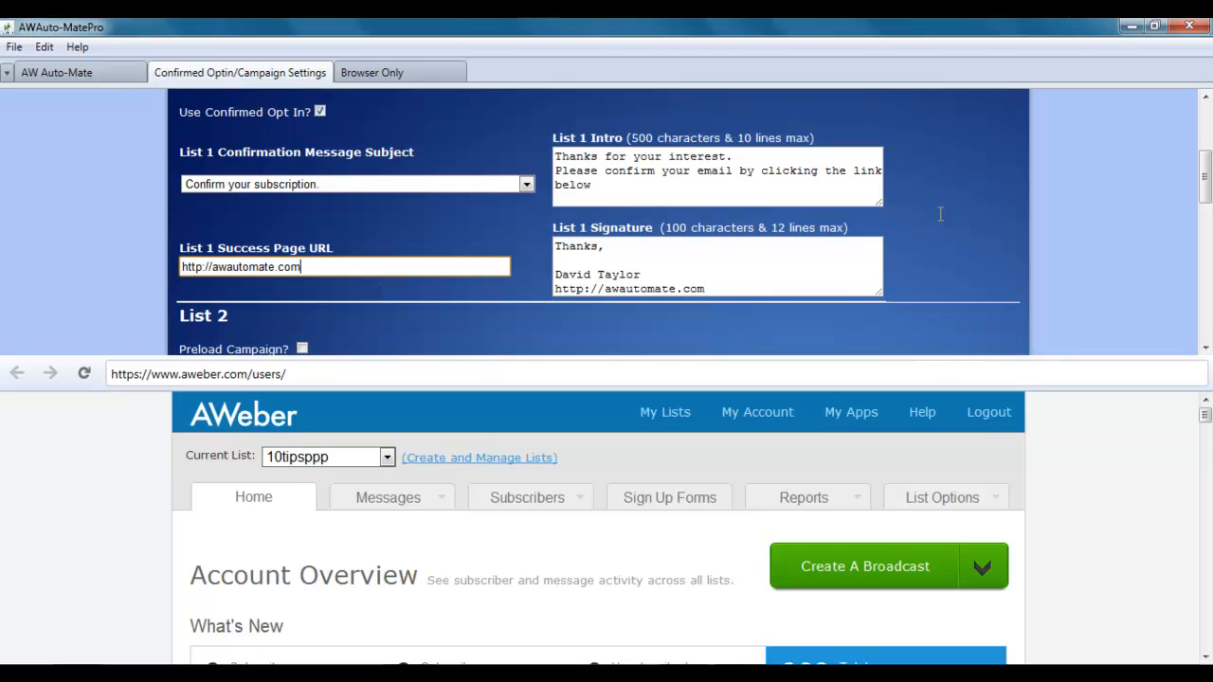
left_click_drag(1208, 170, 1206, 234)
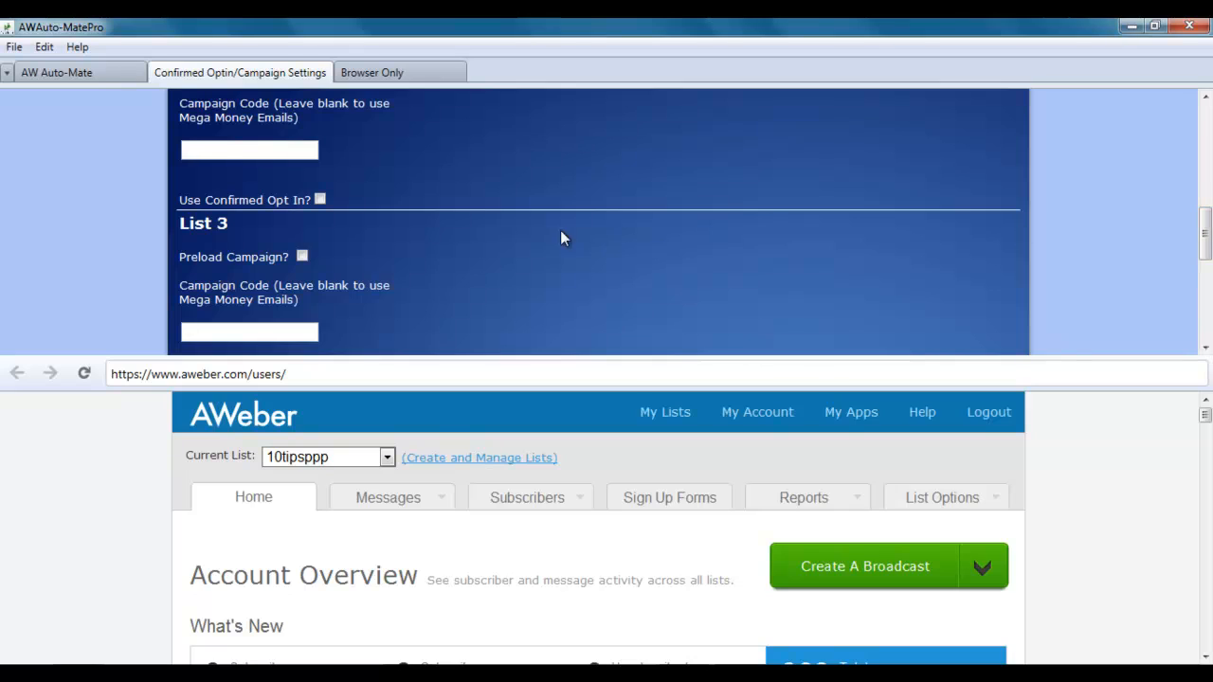
left_click(321, 200)
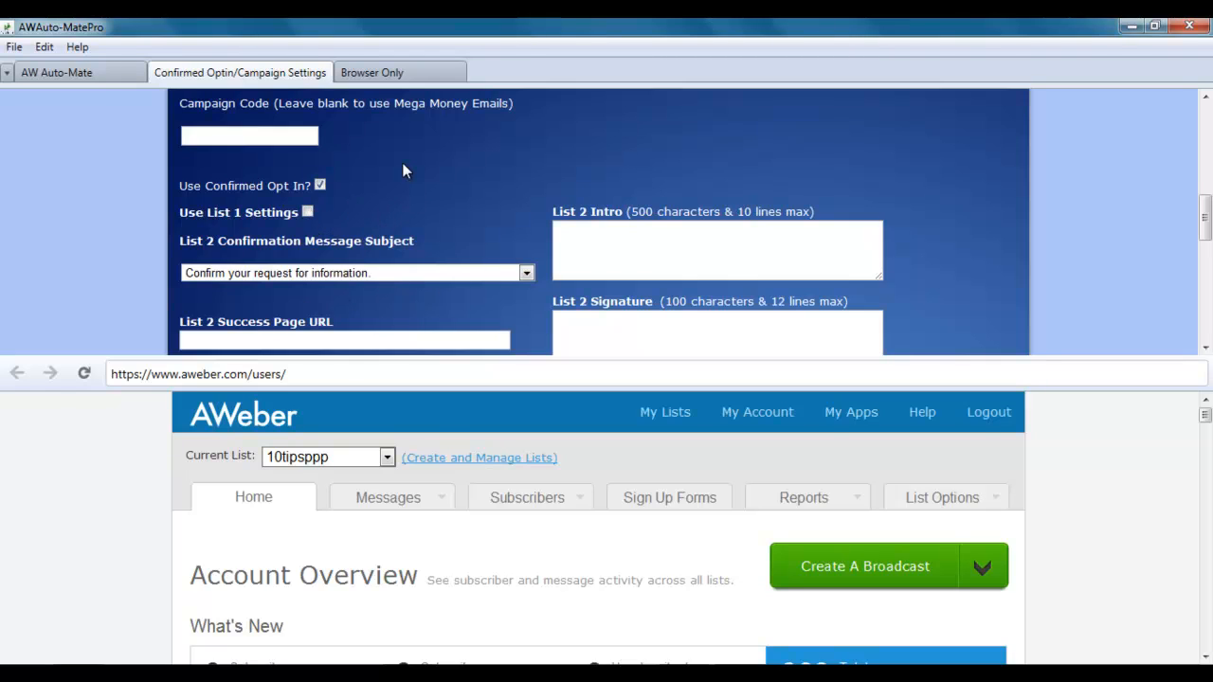
left_click(322, 186)
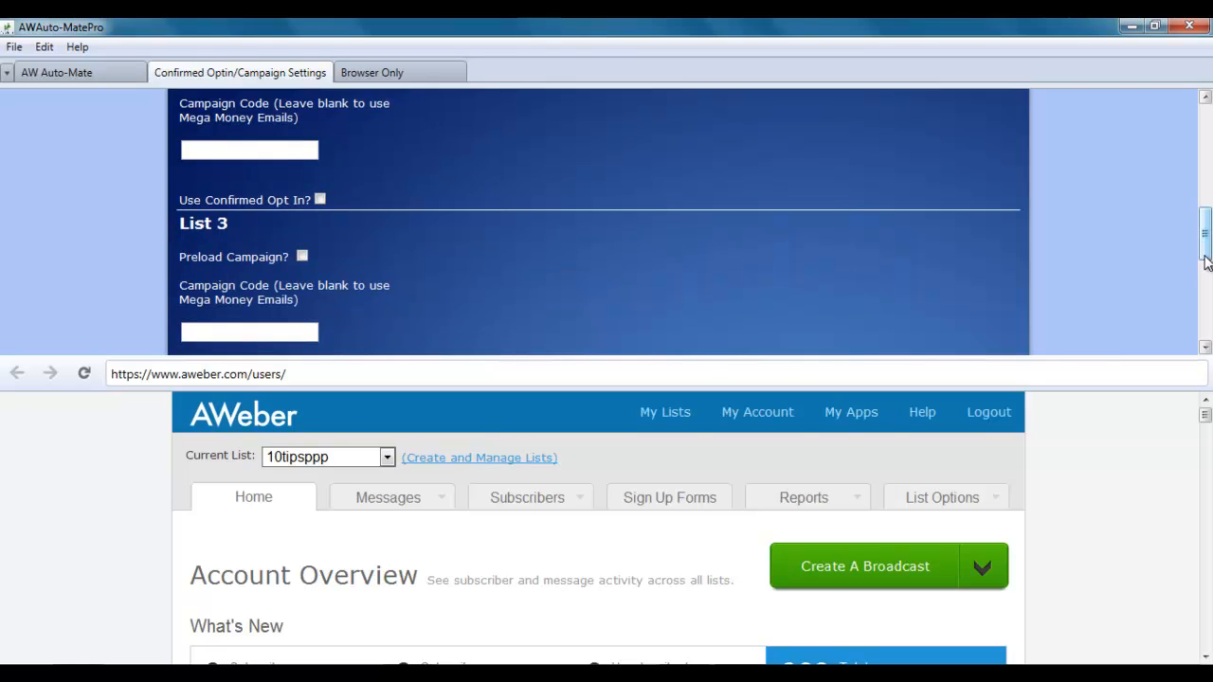
mouse_move(1203, 254)
left_mouse_down()
mouse_move(1201, 214)
mouse_move(1206, 344)
left_mouse_up()
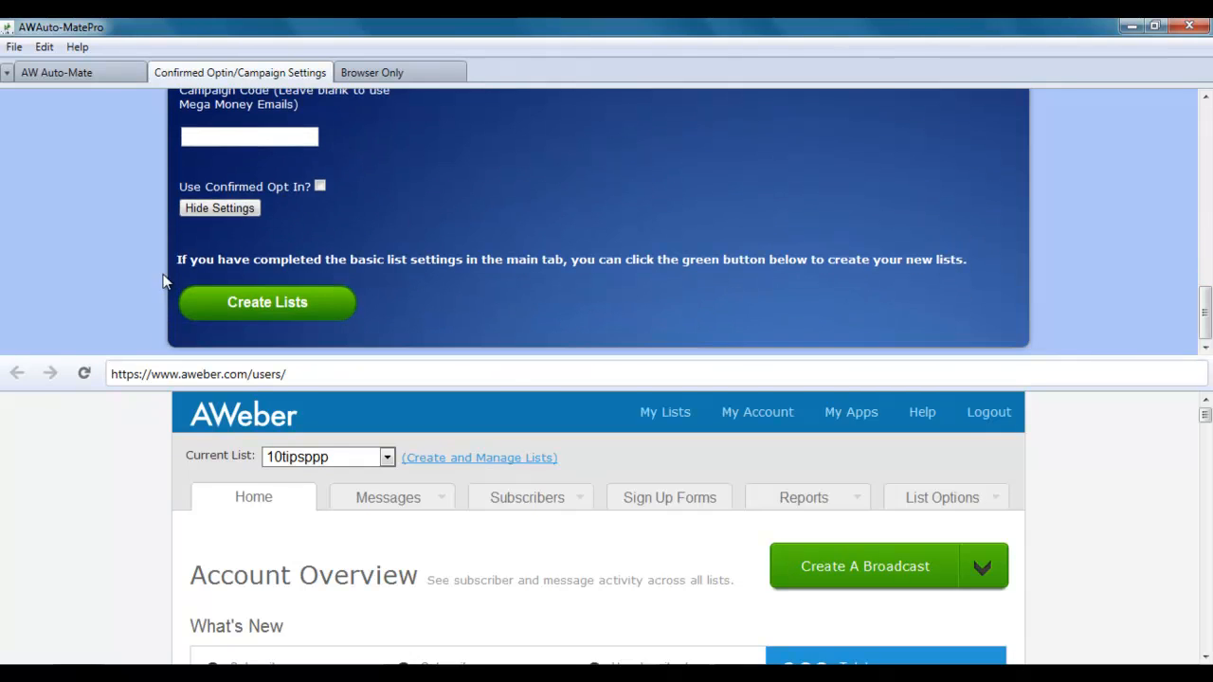
Collapse the per-list settings and launch list creation with Create Lists.
left_click(222, 209)
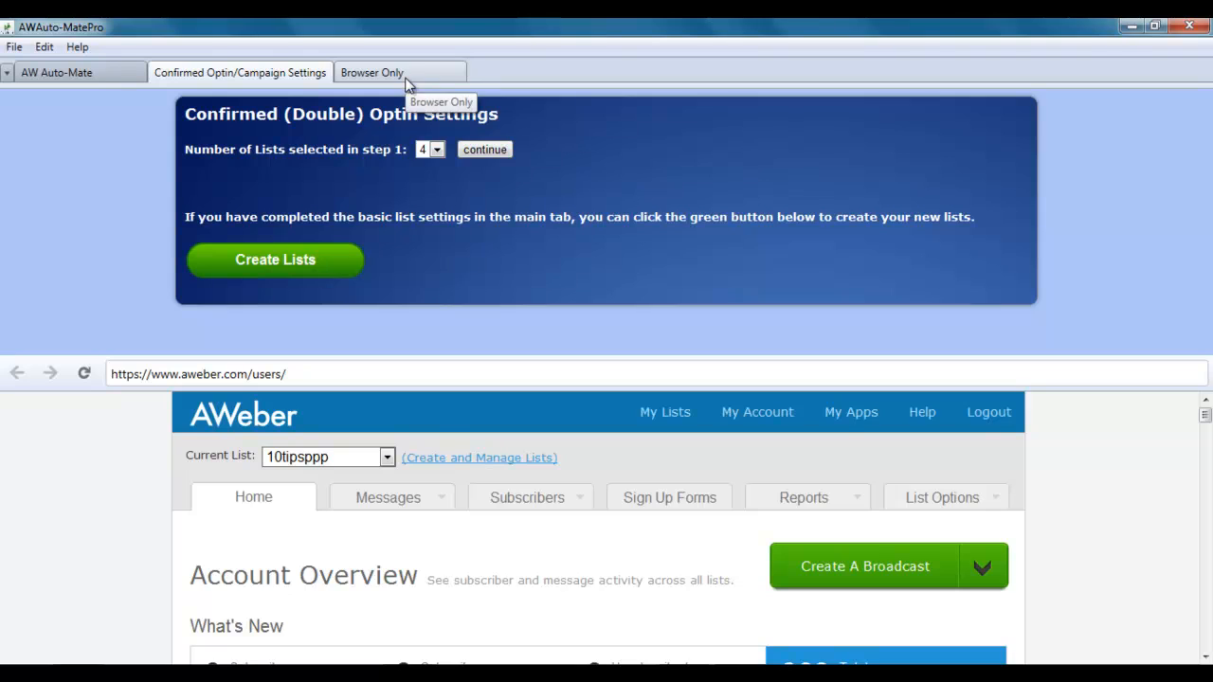
left_click(288, 263)
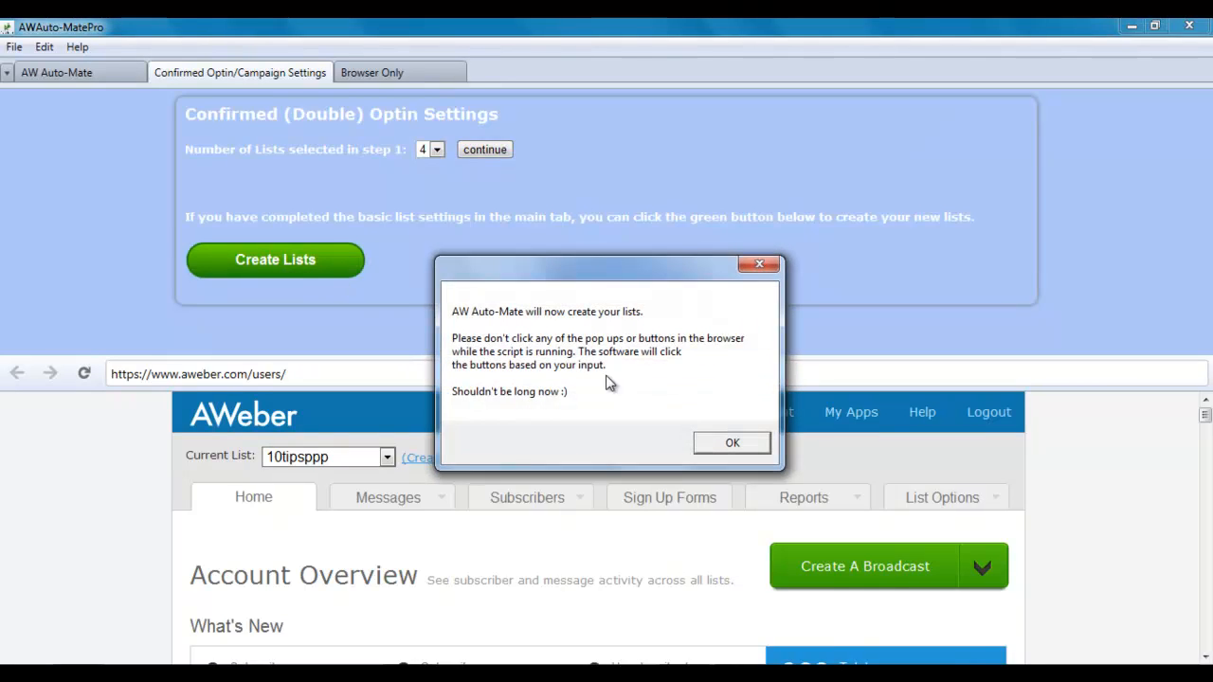
Acknowledge the list-creation notice and switch to the Browser Only view while the AWeber lists are built.
left_click(729, 444)
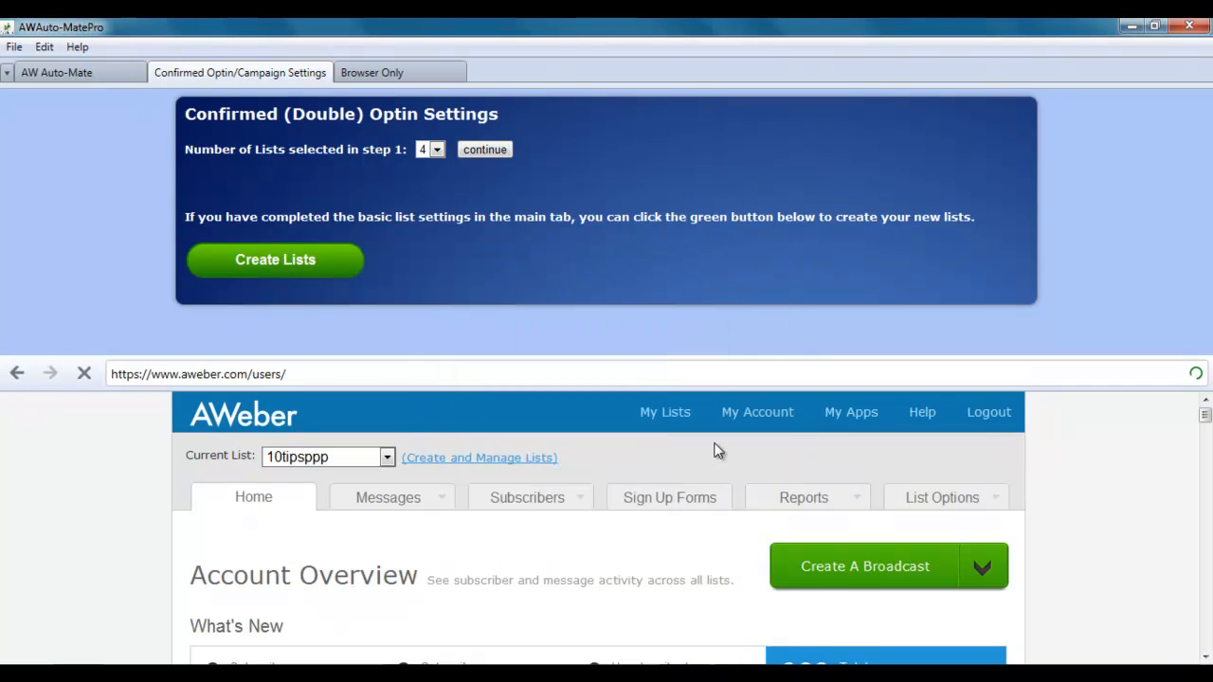
left_click(384, 68)
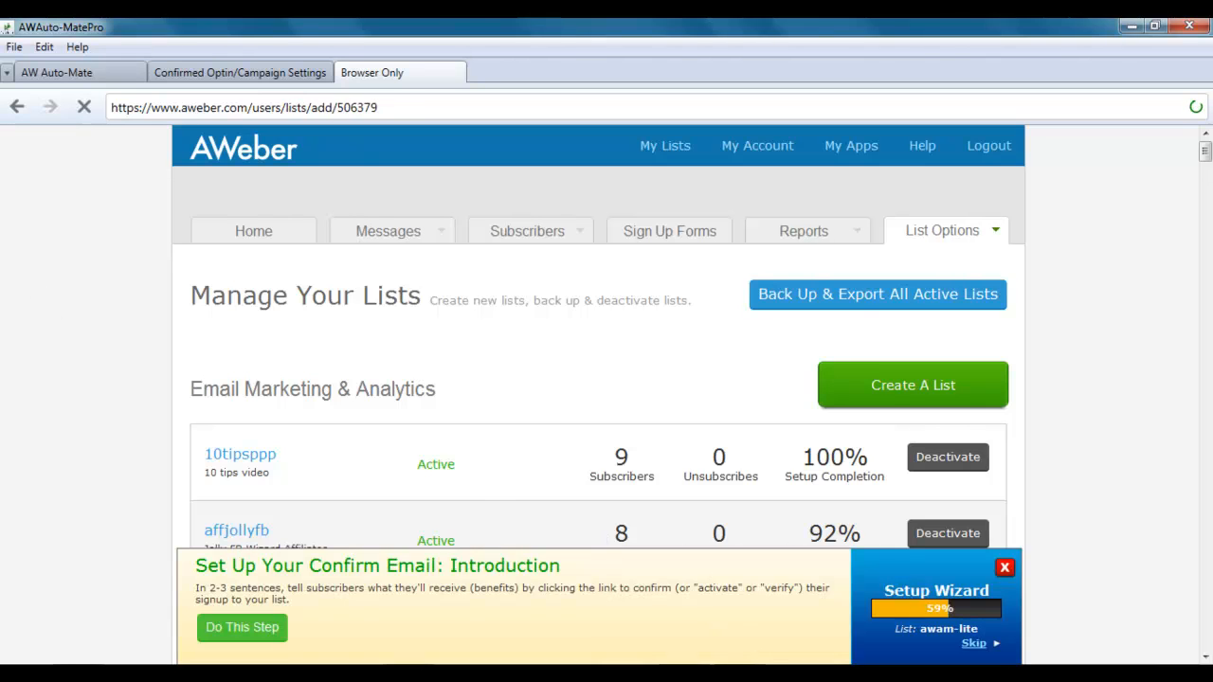
Let the script finish creating awam173, awam-lite, awam-pro and awam-aff until '4 lists created' appears.
key("F9")
left_click(1128, 599)
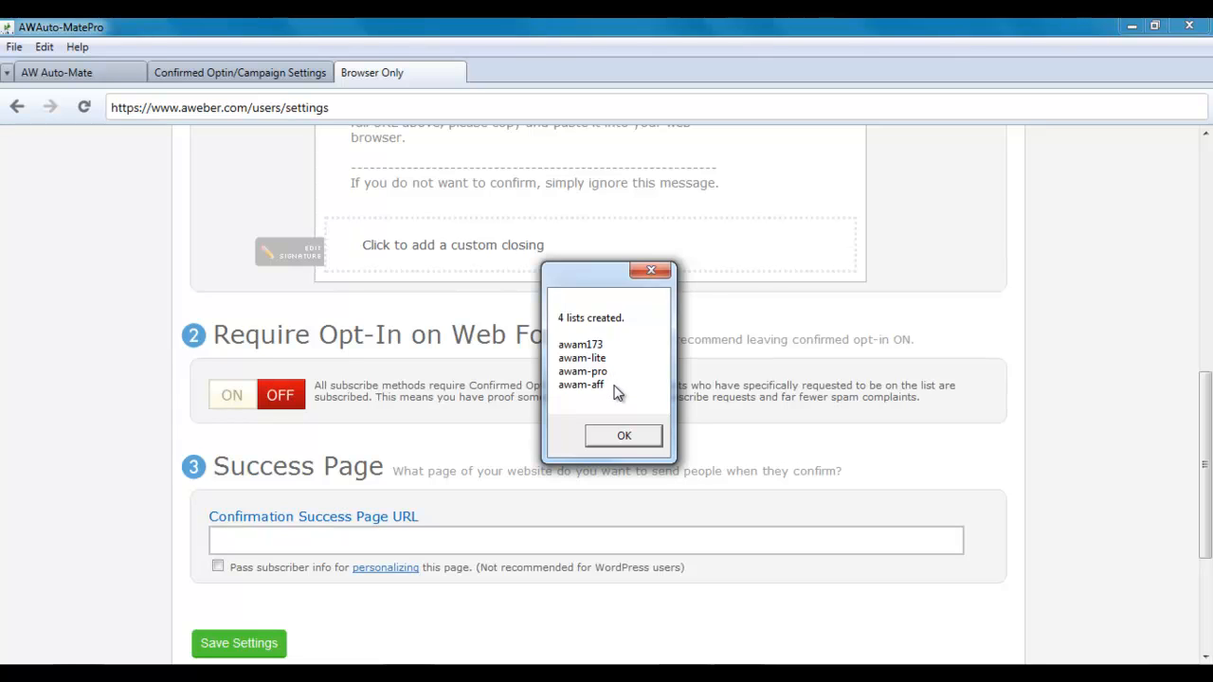
Dismiss the '4 lists created' confirmation message with OK.
left_click(623, 436)
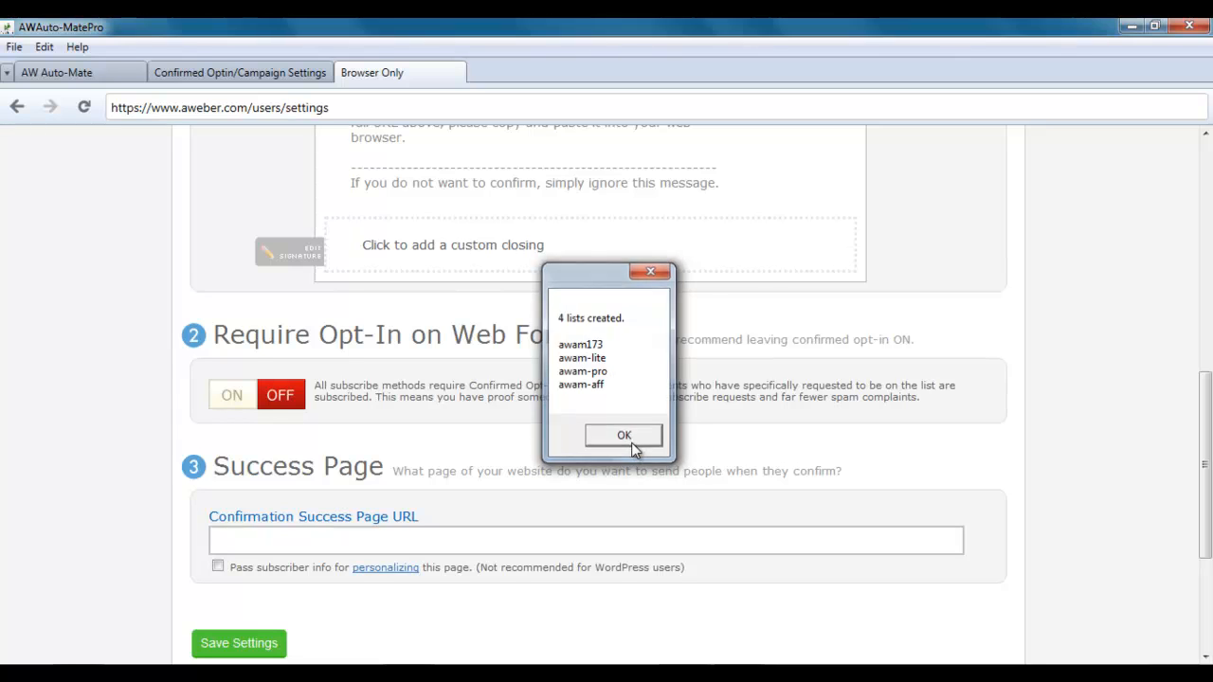